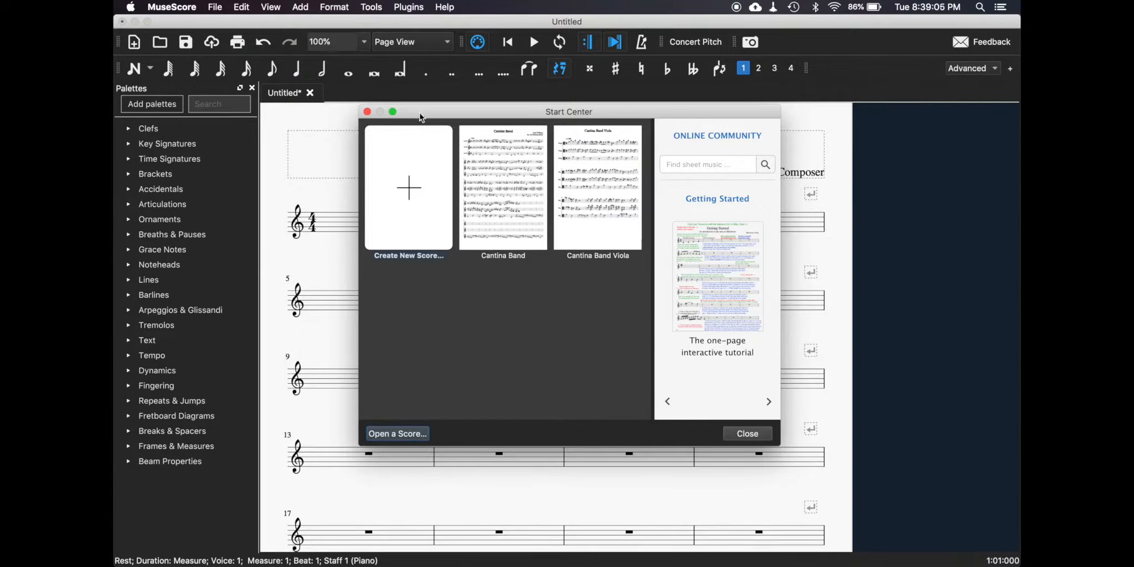
Step: Start a new score and leave its title, subtitle, composer, lyricist and copyright information blank
left_click_drag(420, 114, 411, 118)
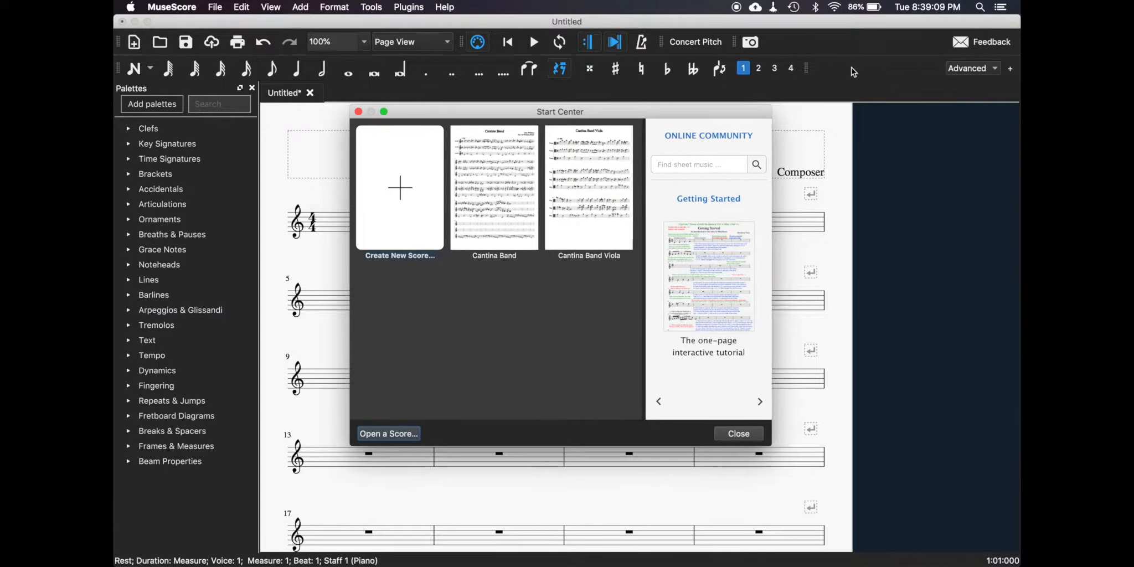
left_click(400, 189)
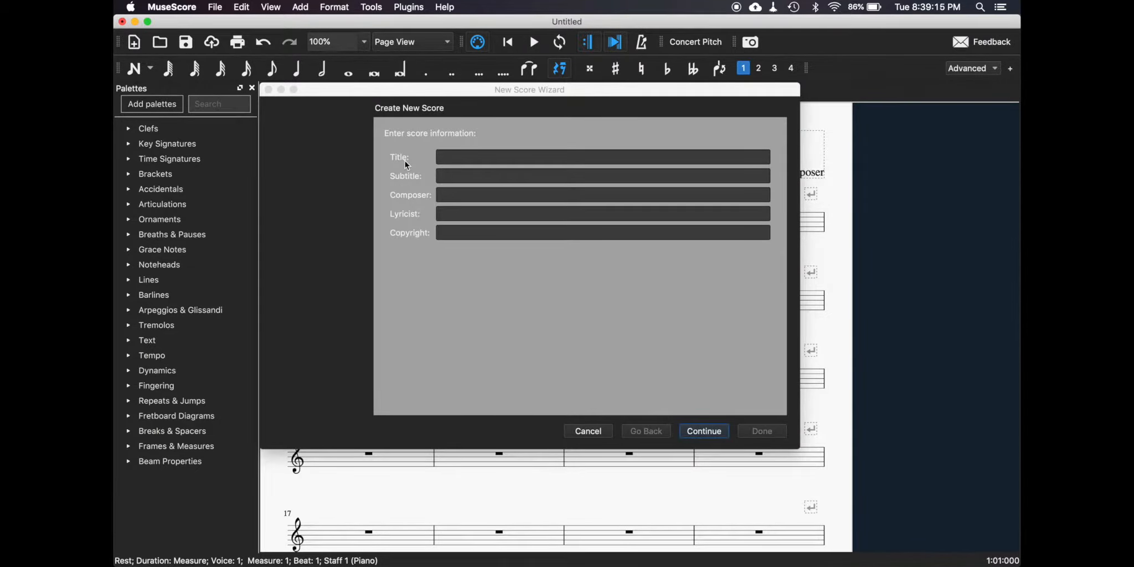
mouse_move(542, 90)
left_mouse_down()
mouse_move(530, 85)
mouse_move(557, 100)
mouse_move(548, 89)
left_mouse_up()
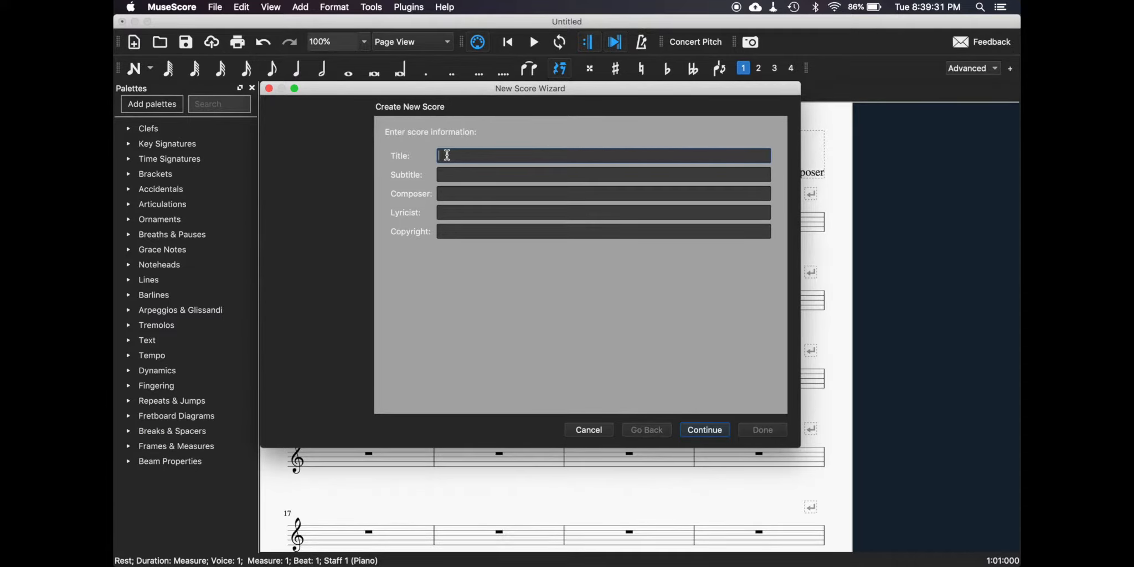
left_click(697, 437)
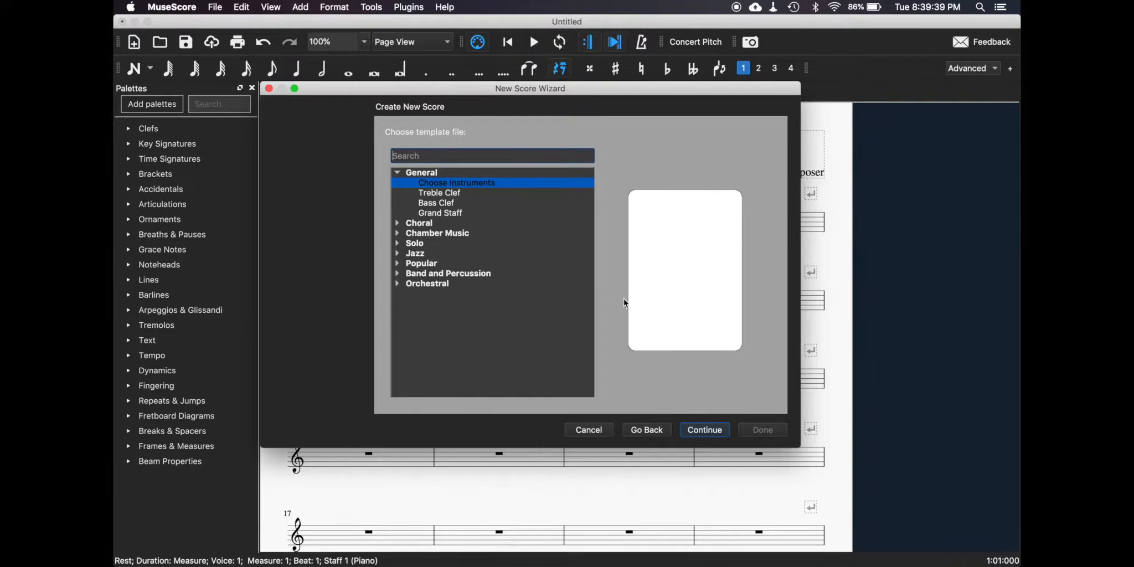
Step: Look over the Chamber Music and Orchestral templates, and proceed with the Choose Instruments template
left_click(398, 232)
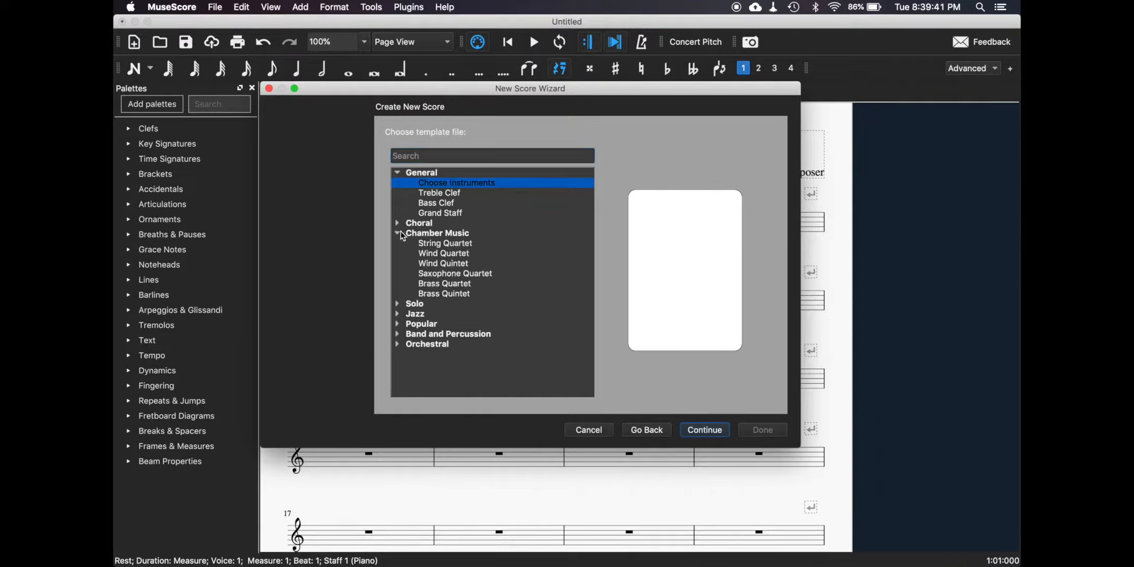
left_click(397, 344)
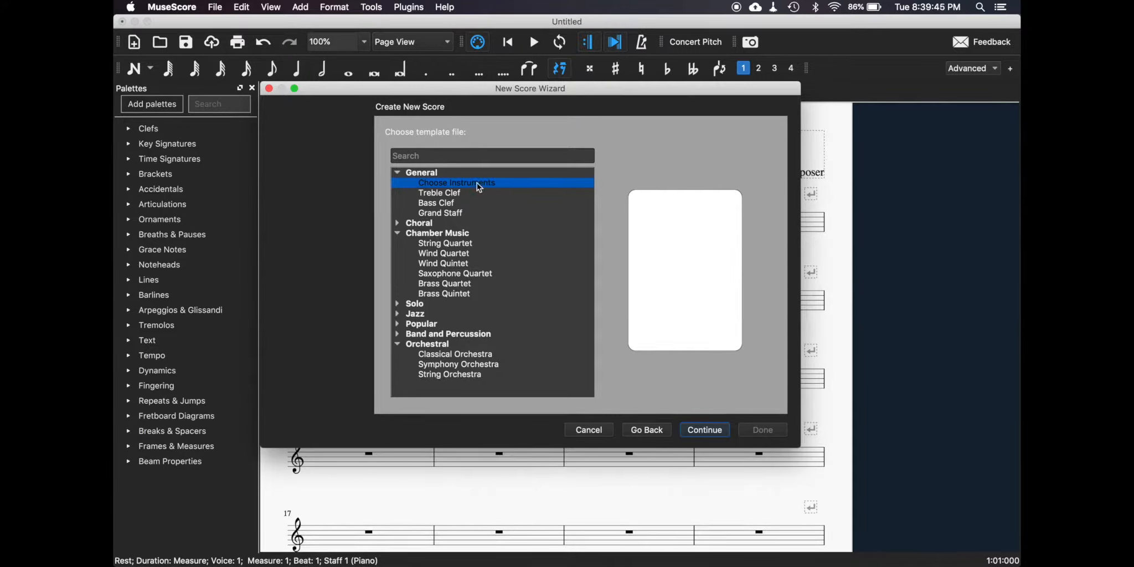
left_click(399, 233)
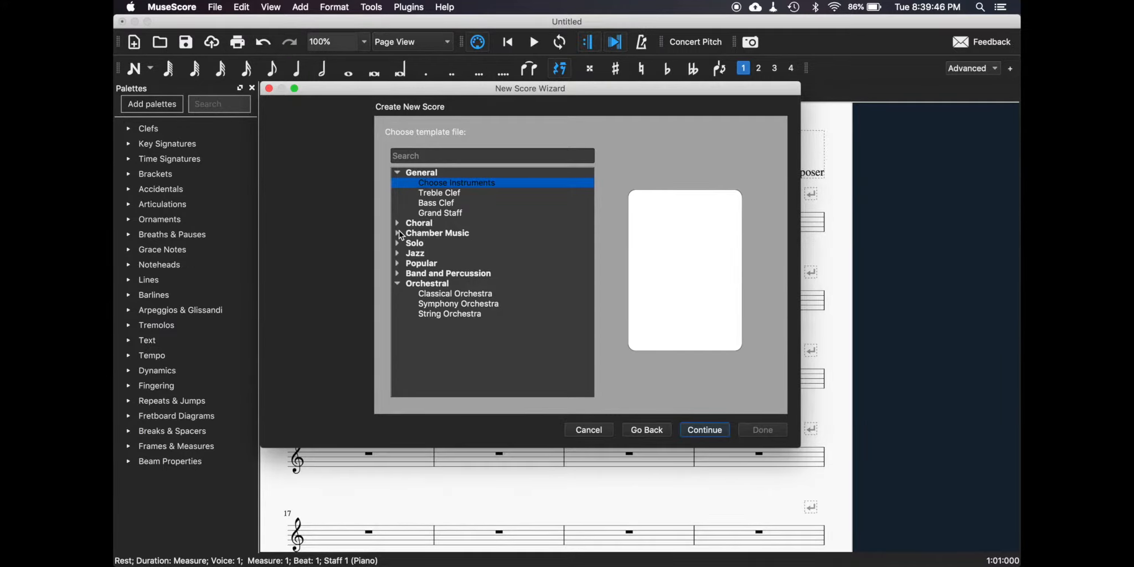
left_click(397, 284)
left_click(707, 433)
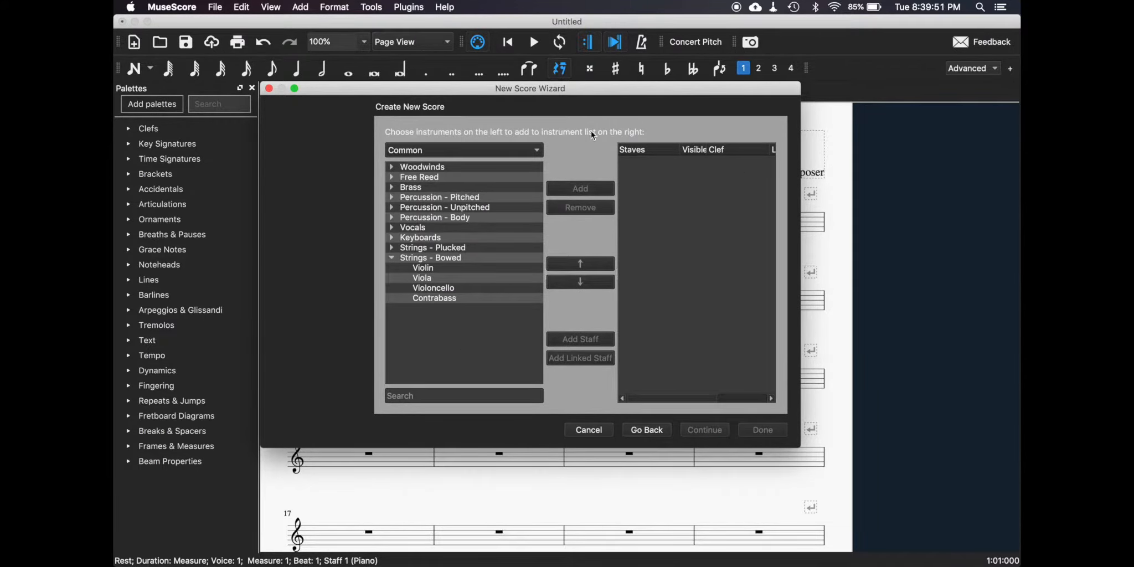
Step: Examine the instruments offered in the Woodwinds, Free Reed, Brass and Percussion - Pitched families
left_click(391, 258)
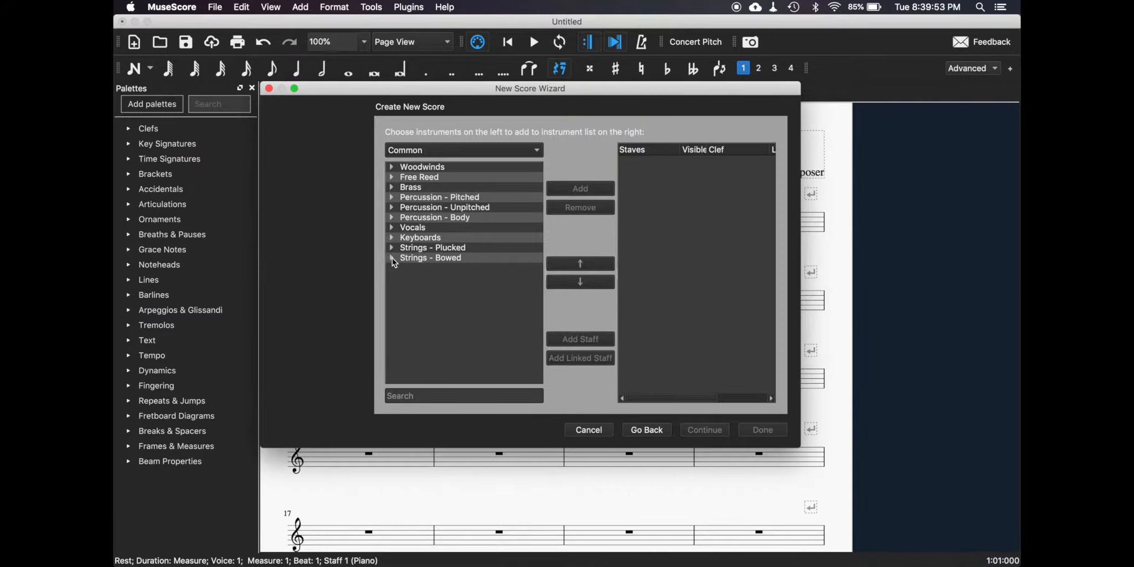
left_click(391, 166)
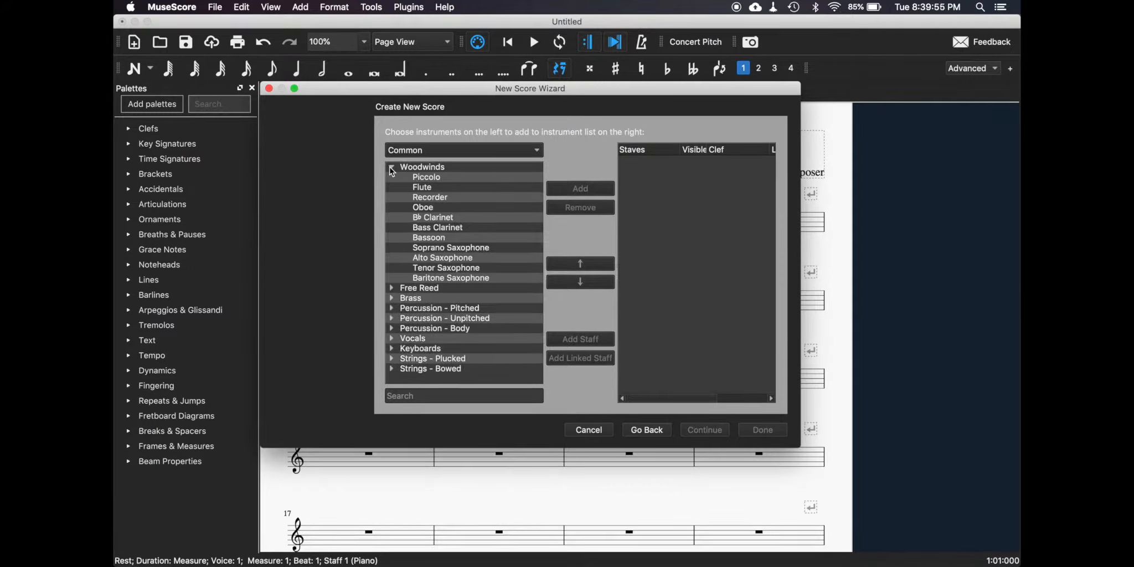
left_click(391, 167)
left_click(390, 168)
left_click(391, 168)
left_click(391, 178)
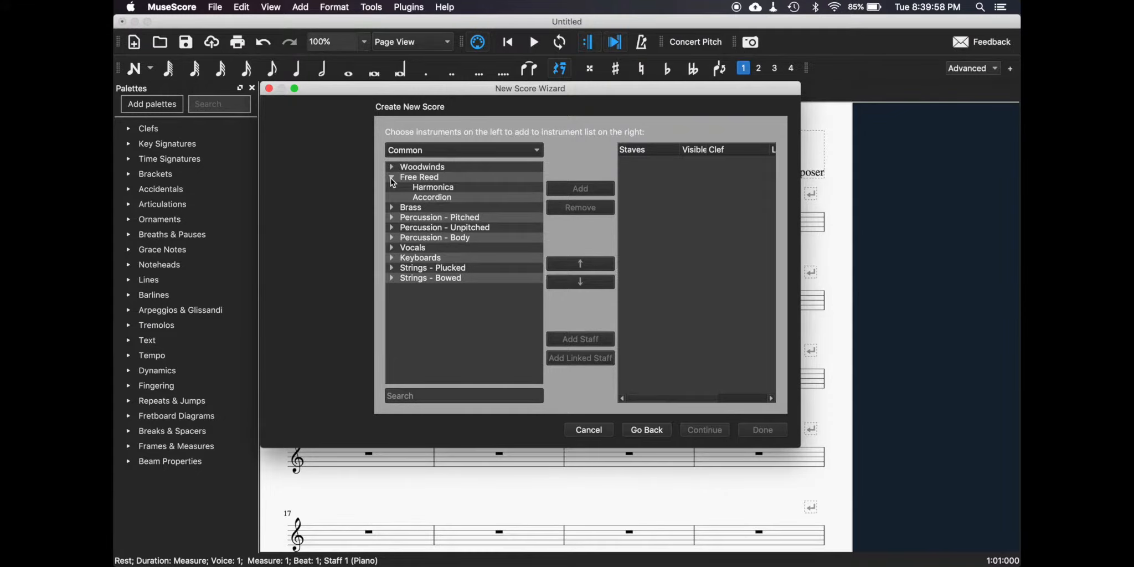
left_click(390, 207)
left_click(390, 268)
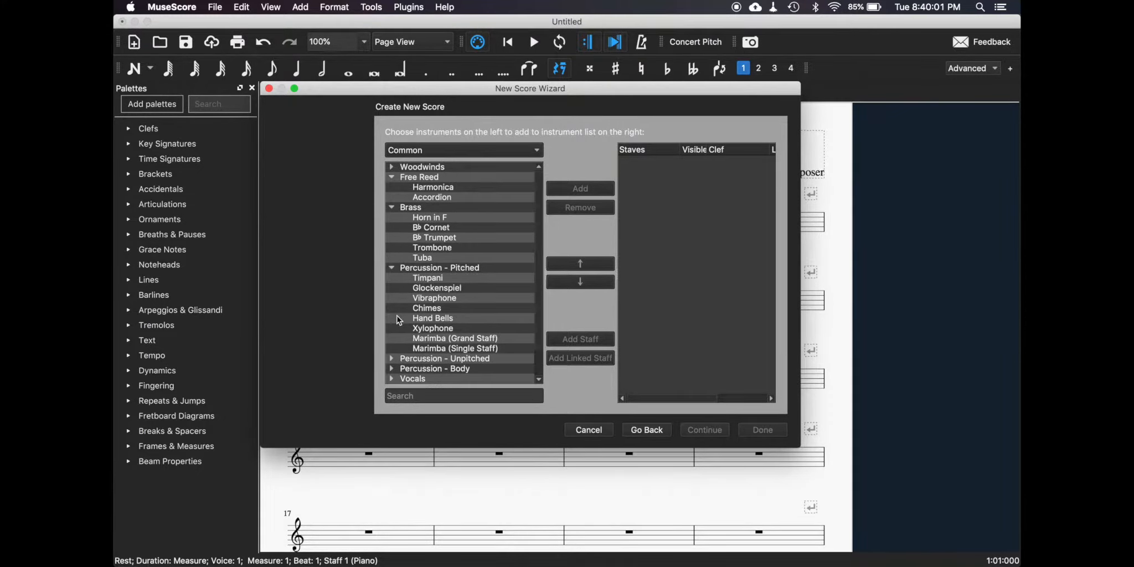
scroll(396, 332, "down", 2)
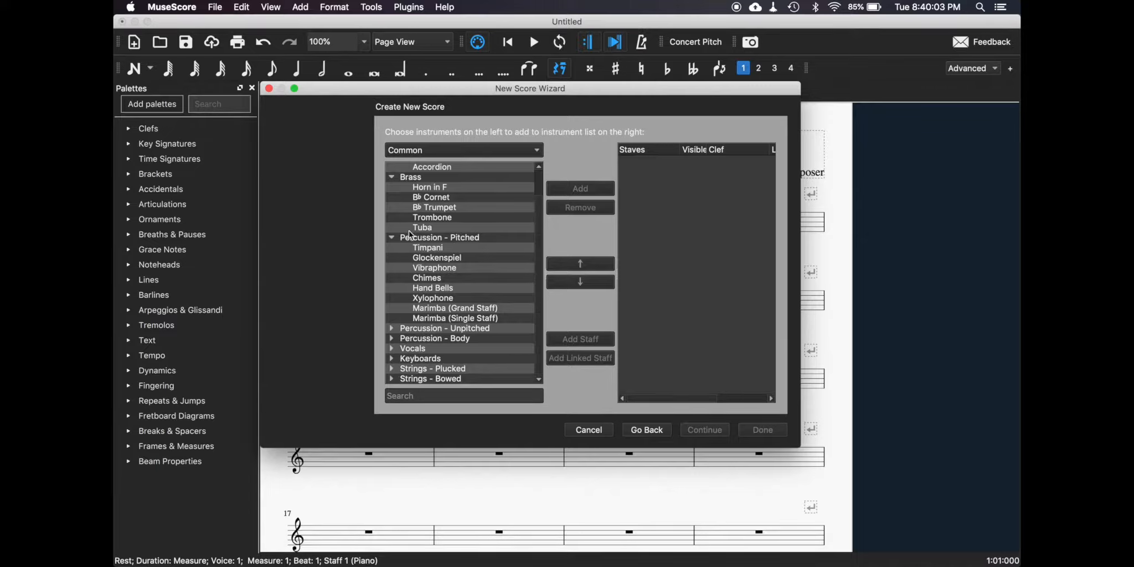
scroll(394, 248, "up", 2)
left_click(392, 178)
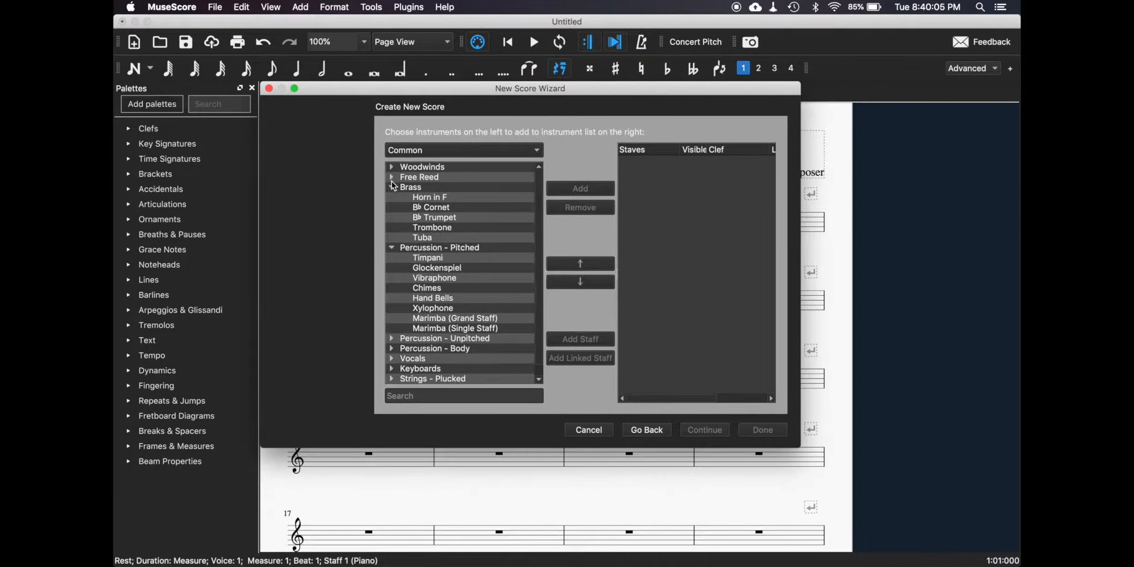
left_click(392, 187)
left_click(391, 197)
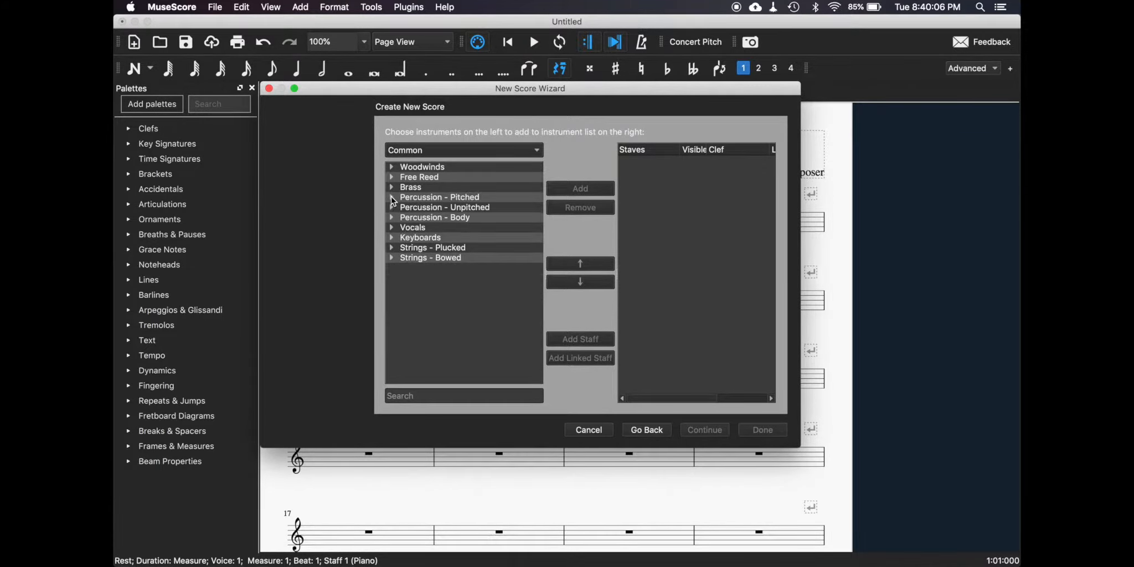
Step: Add a Violin and a Viola from the bowed strings to the score's instruments
left_click(392, 258)
left_click(454, 268)
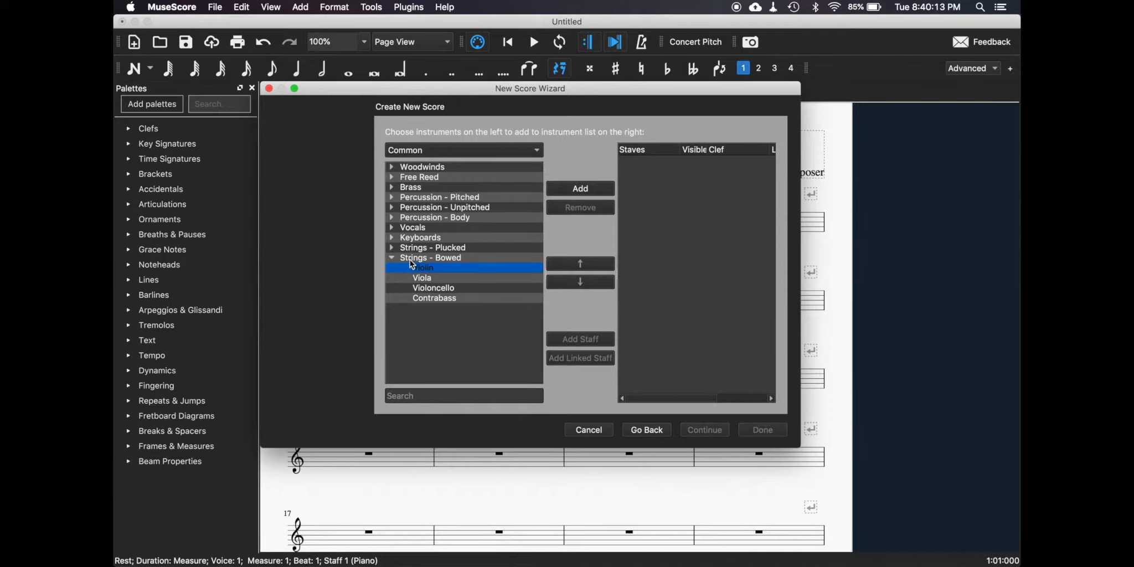
left_click(579, 189)
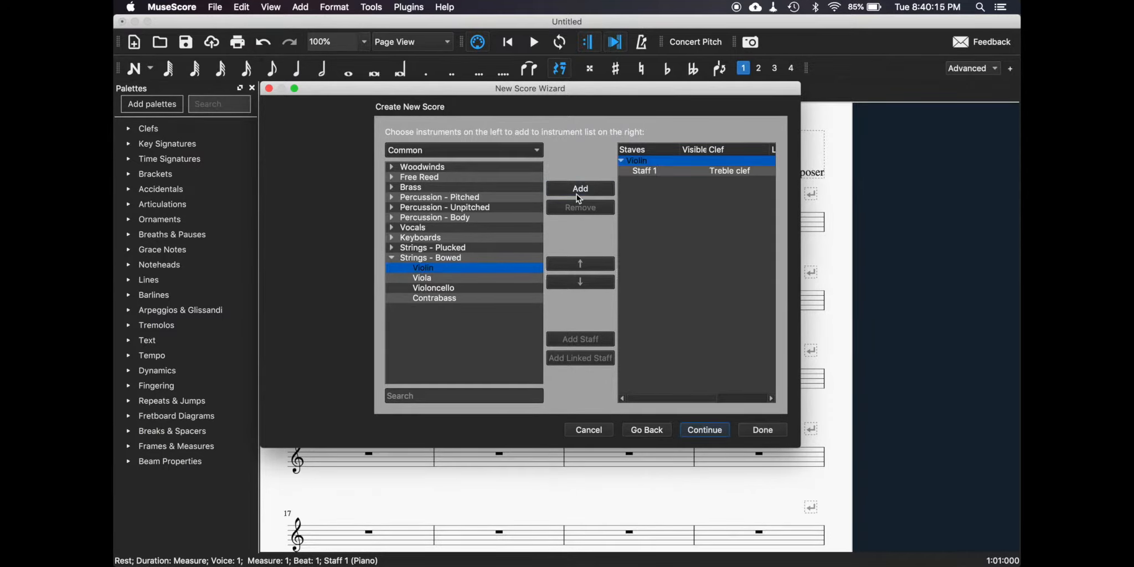
left_click(445, 277)
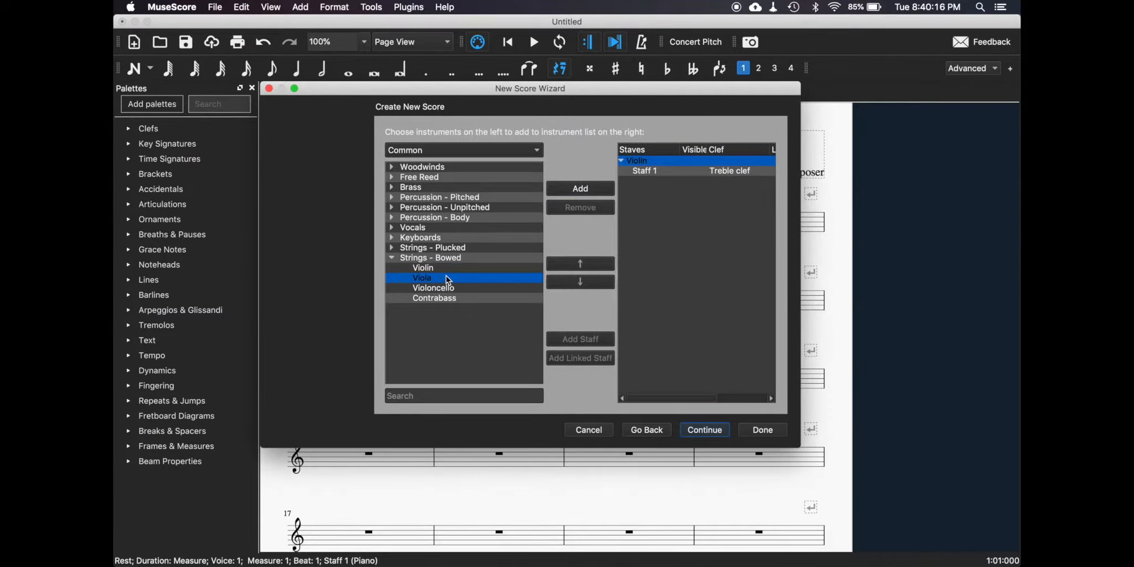
left_click(592, 189)
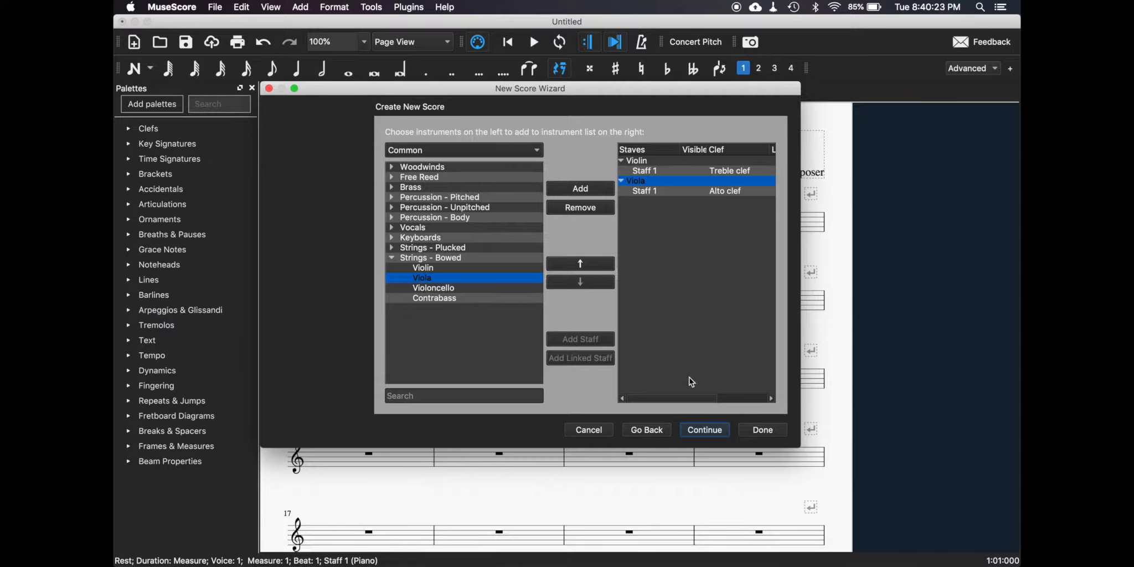
Step: Place the Viola above the Violin and accept the key signature without sharps or flats, with no tempo set
left_click(575, 265)
left_click(575, 283)
left_click(589, 267)
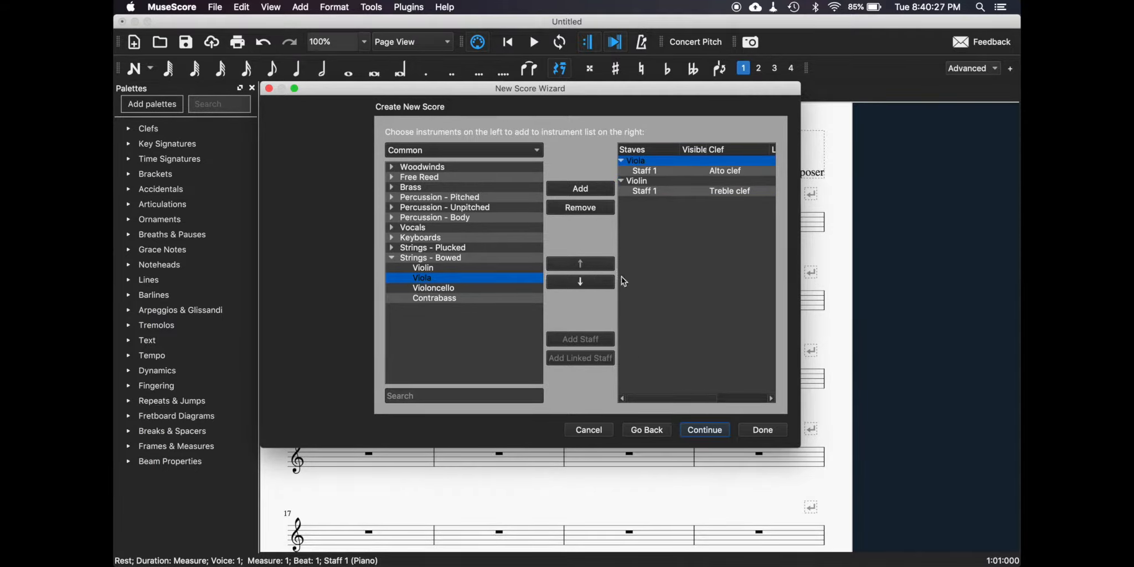
left_click(703, 432)
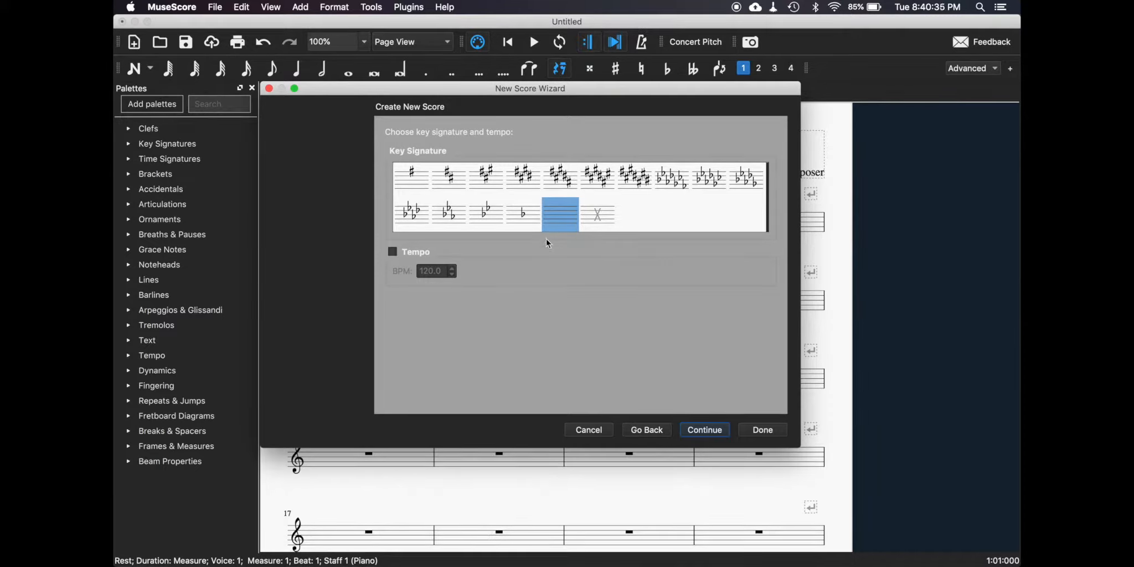
left_click(710, 429)
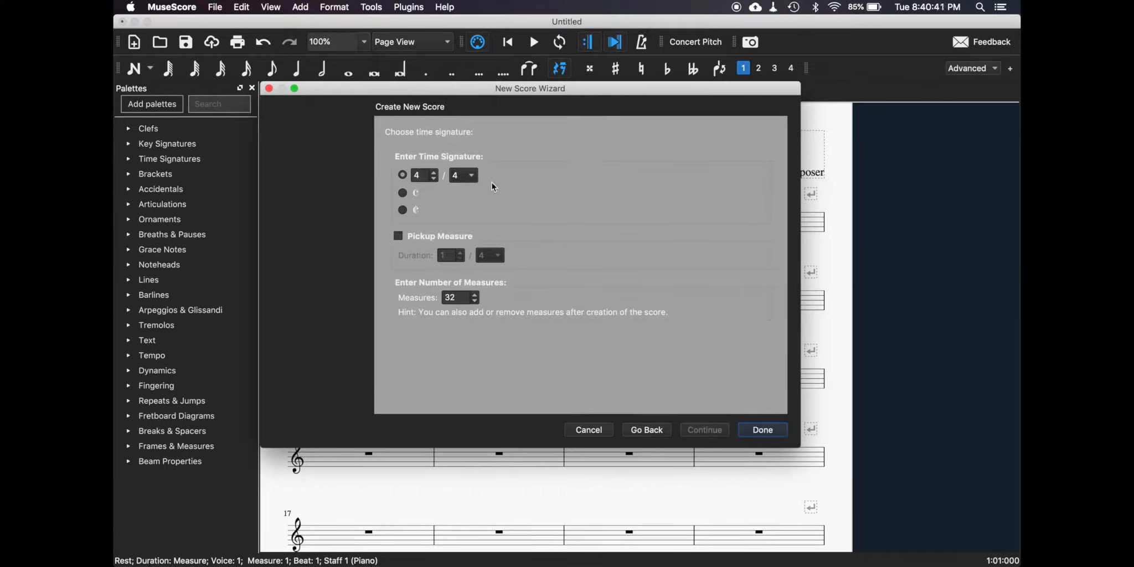
Step: Try a 15/8 time signature for the new score
left_click(434, 172)
left_click(434, 172)
left_click(434, 172)
left_click(434, 180)
type("15")
left_click(470, 175)
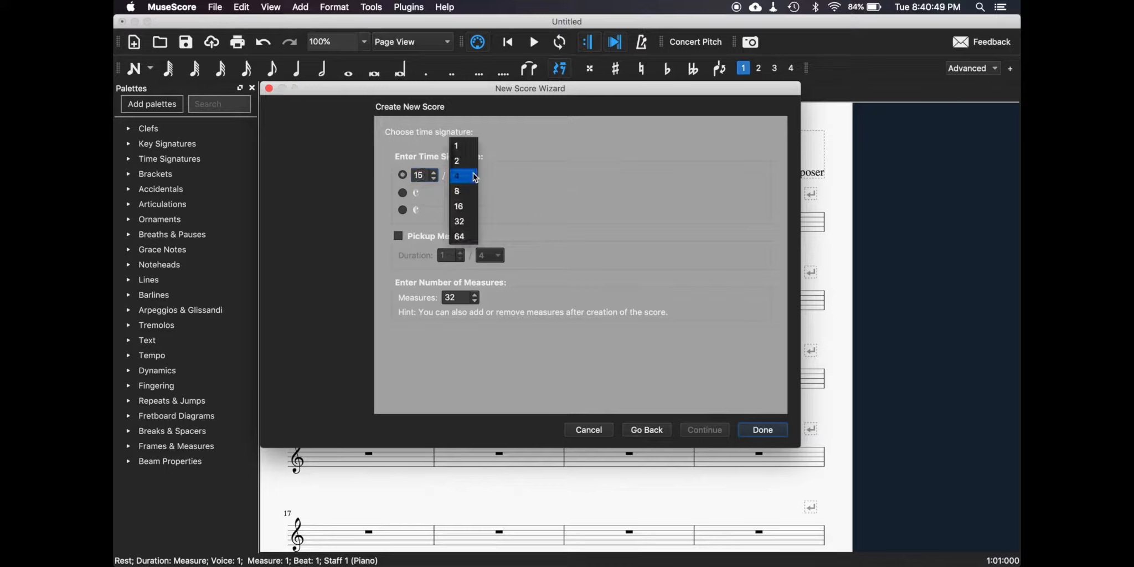
left_click(471, 192)
Step: Set the time signature to 4/4 and create the score with 32 measures and no pickup measure
double_click(424, 175)
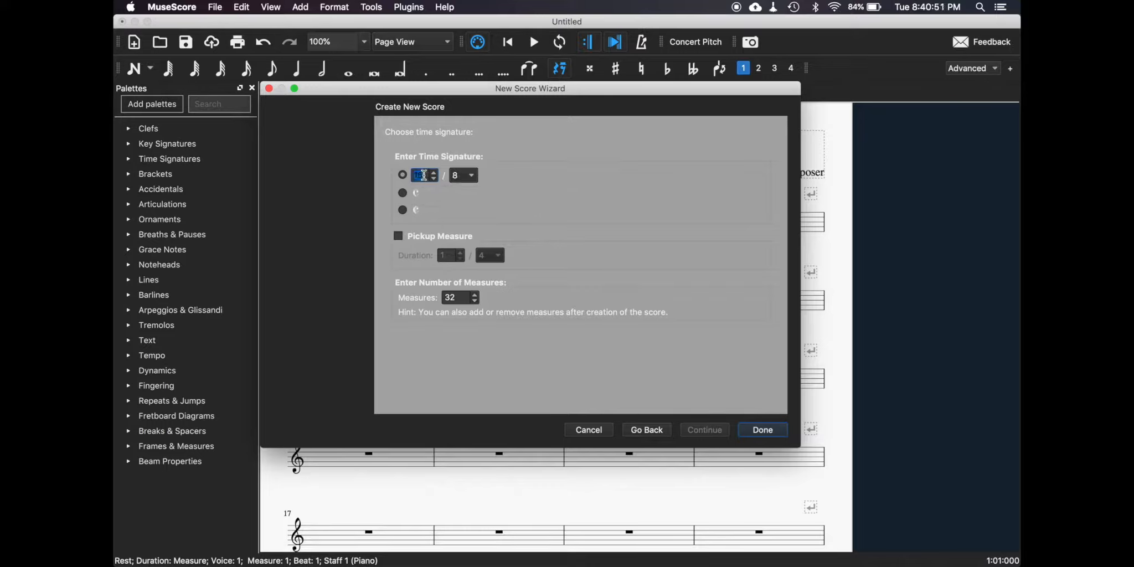
type("4")
left_click(464, 175)
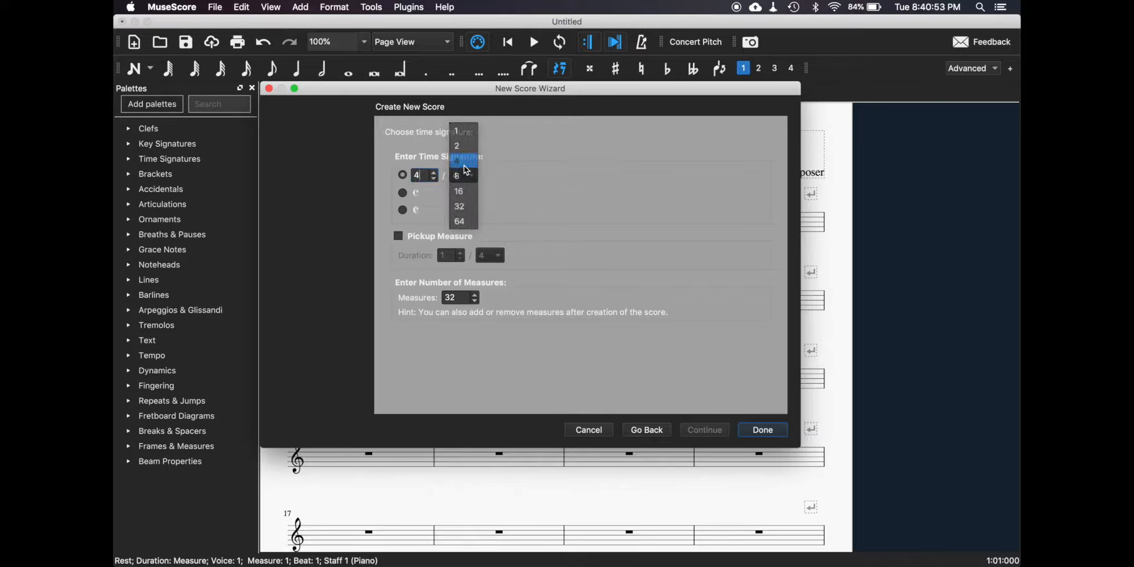
left_click(465, 160)
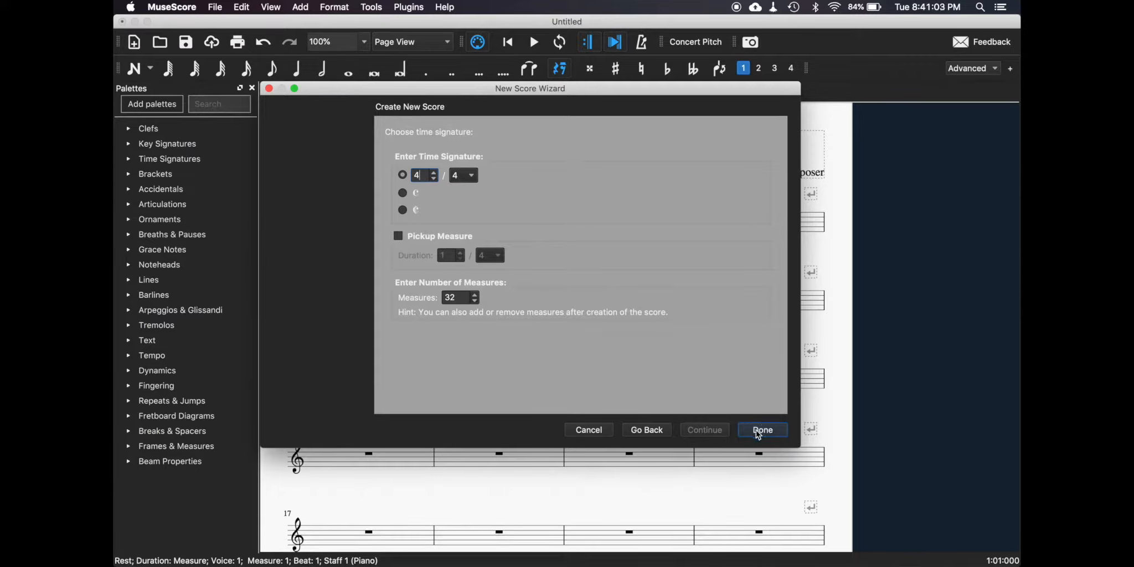
left_click(774, 430)
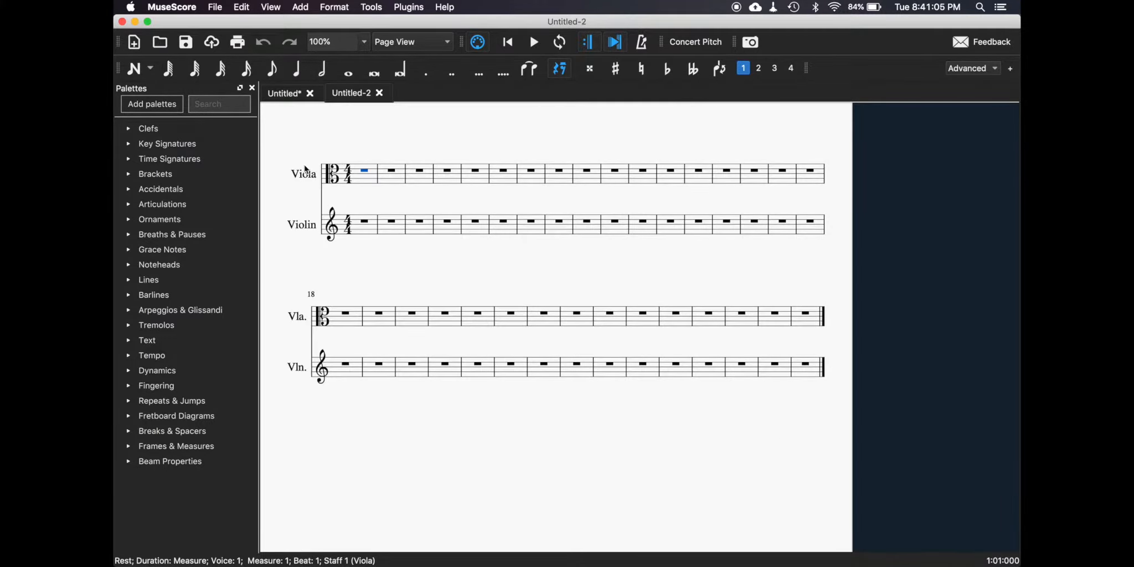
Step: Add the title "Cool Duet" at the head of the score
scroll(397, 229, "up", 3)
scroll(397, 229, "down", 3)
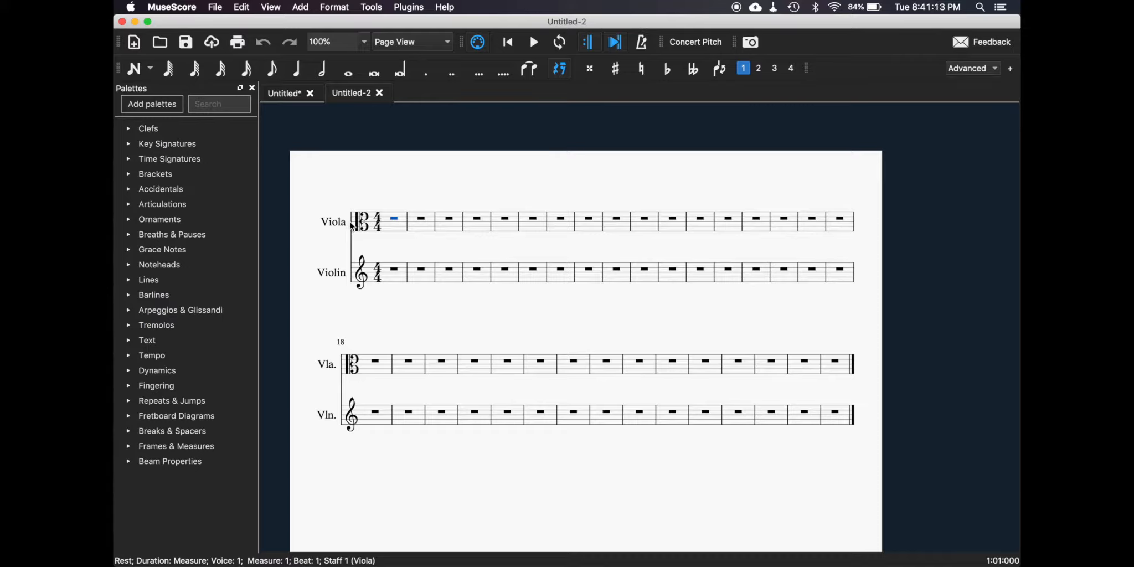
left_click(301, 7)
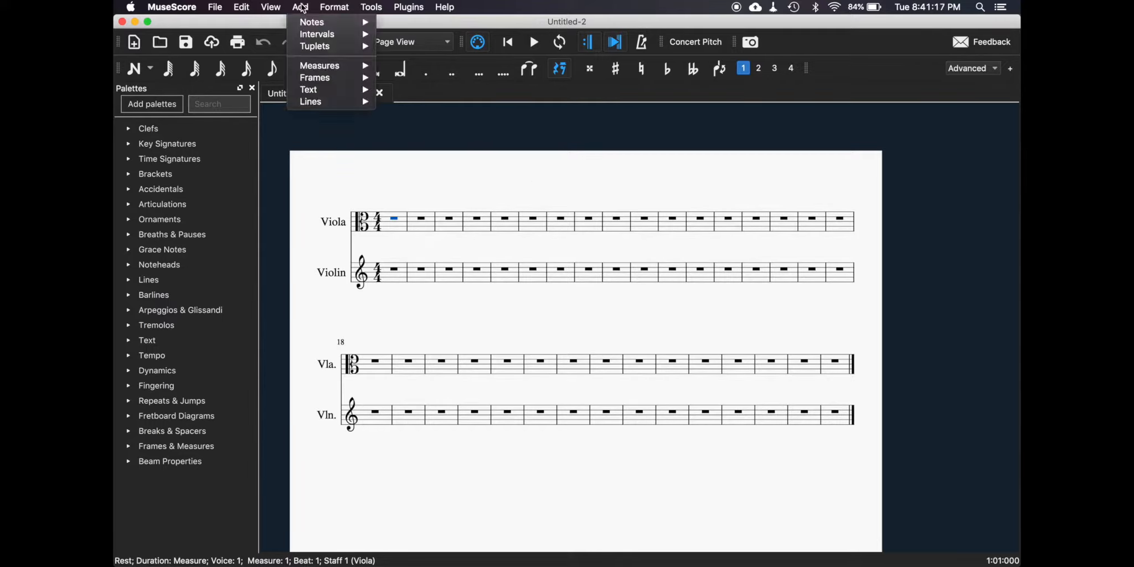
mouse_move(311, 93)
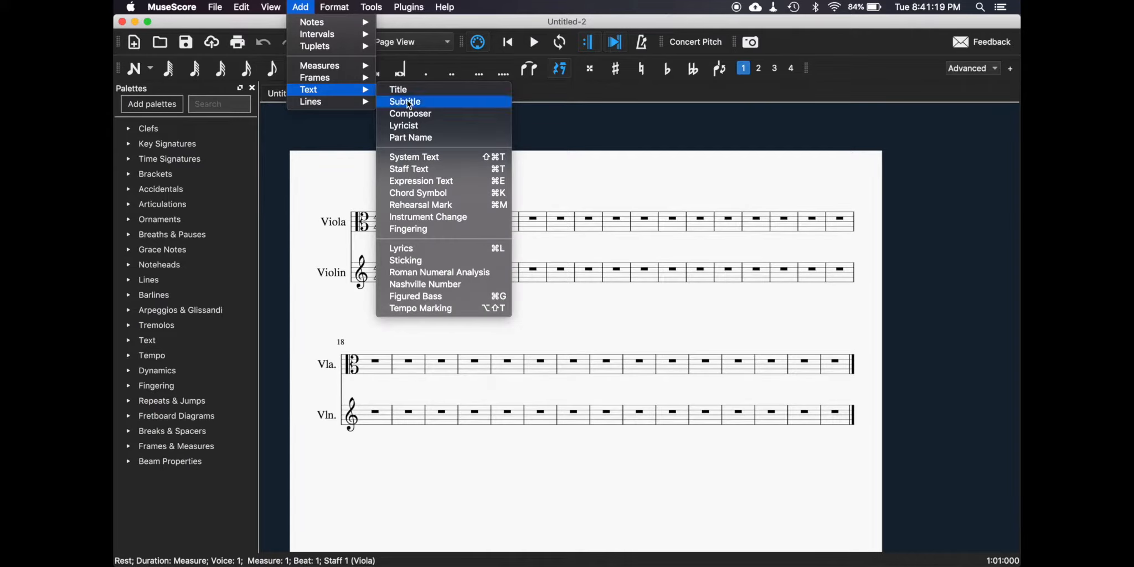
left_click(426, 95)
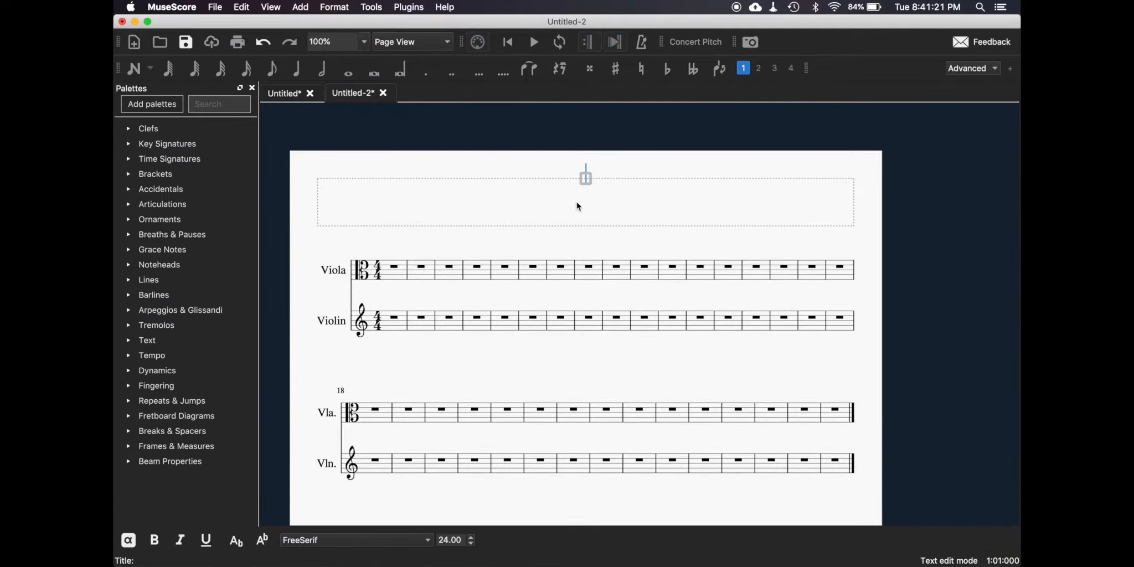
left_click(284, 5)
mouse_move(298, 5)
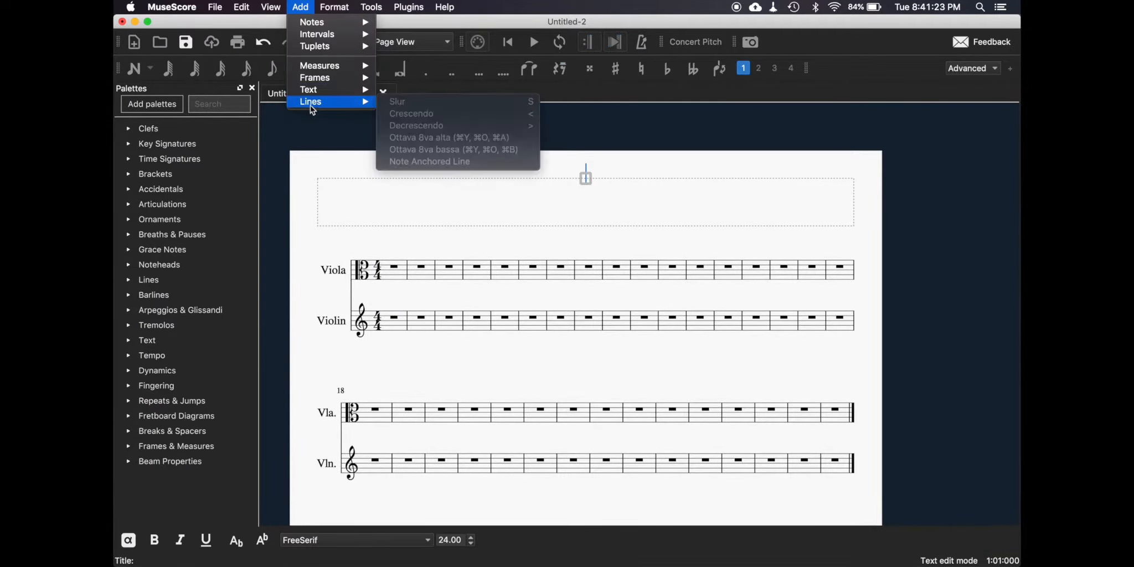
mouse_move(313, 93)
left_click(628, 144)
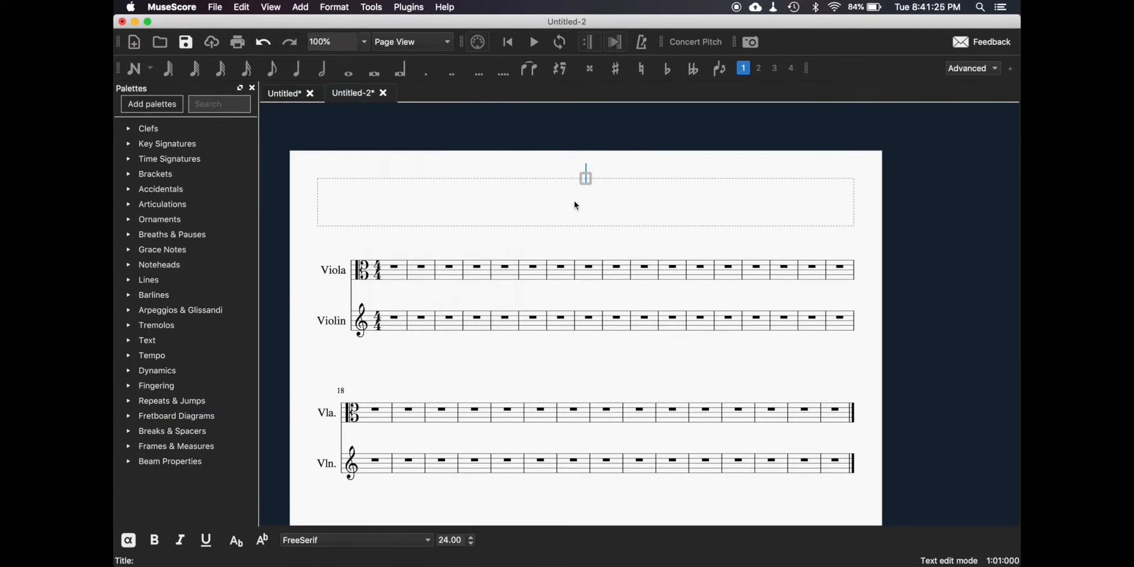
type("Cool Duet")
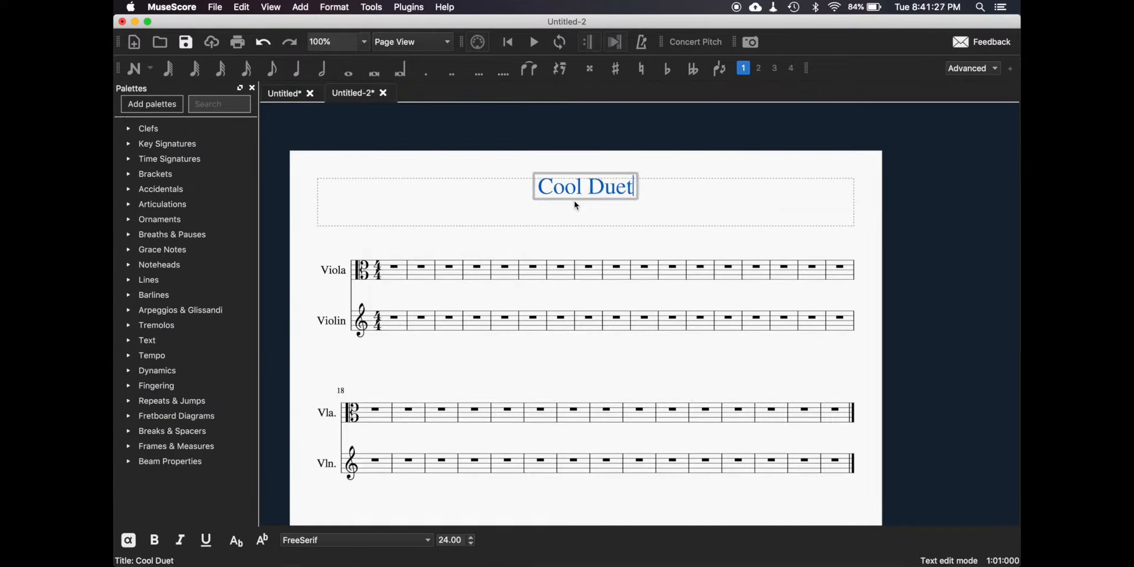
key("Return")
key("Escape")
Step: Add a composer text with the composer's name to the score's title frame
left_click(301, 7)
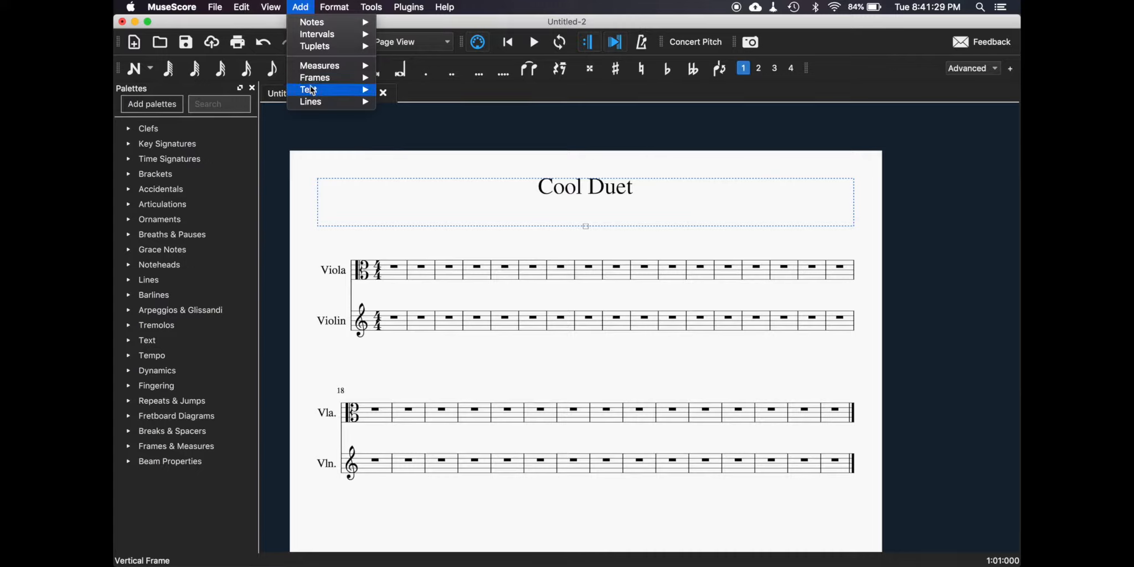
mouse_move(318, 96)
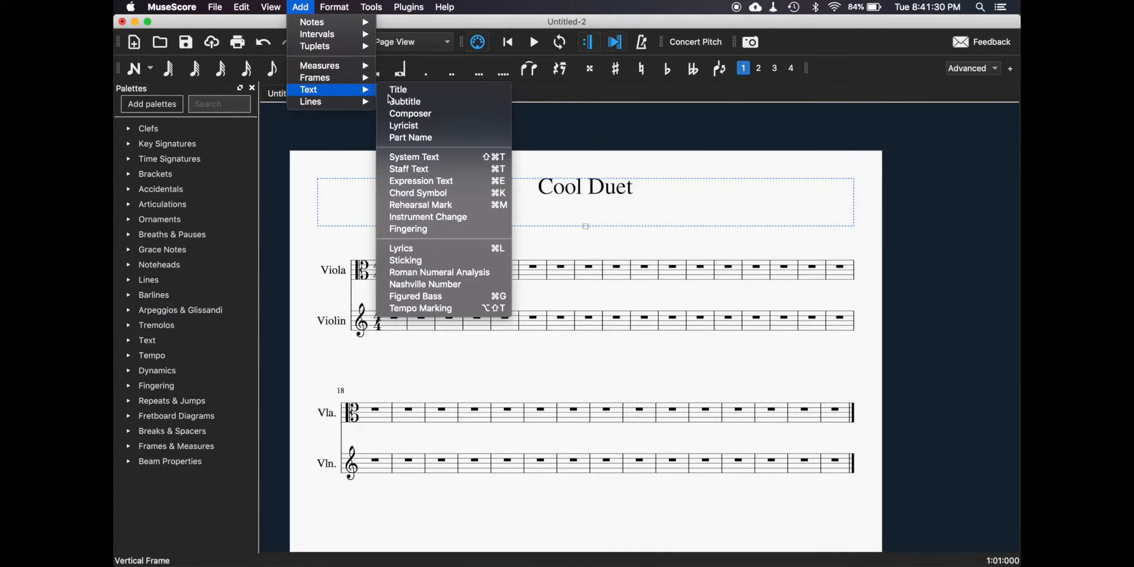
left_click(460, 112)
type("Nicholas")
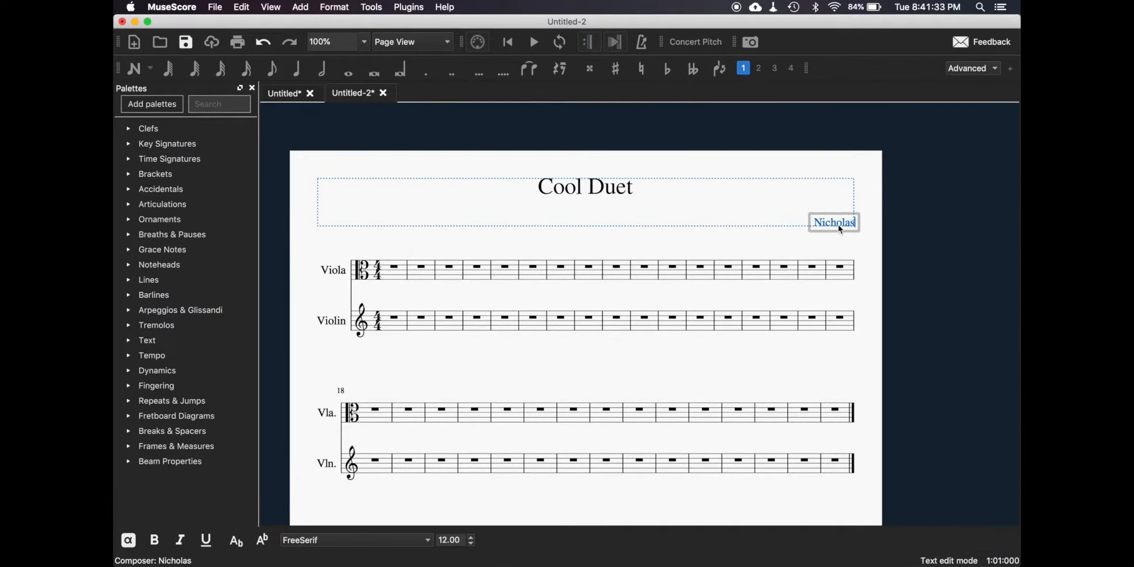
key("Escape")
key("Escape")
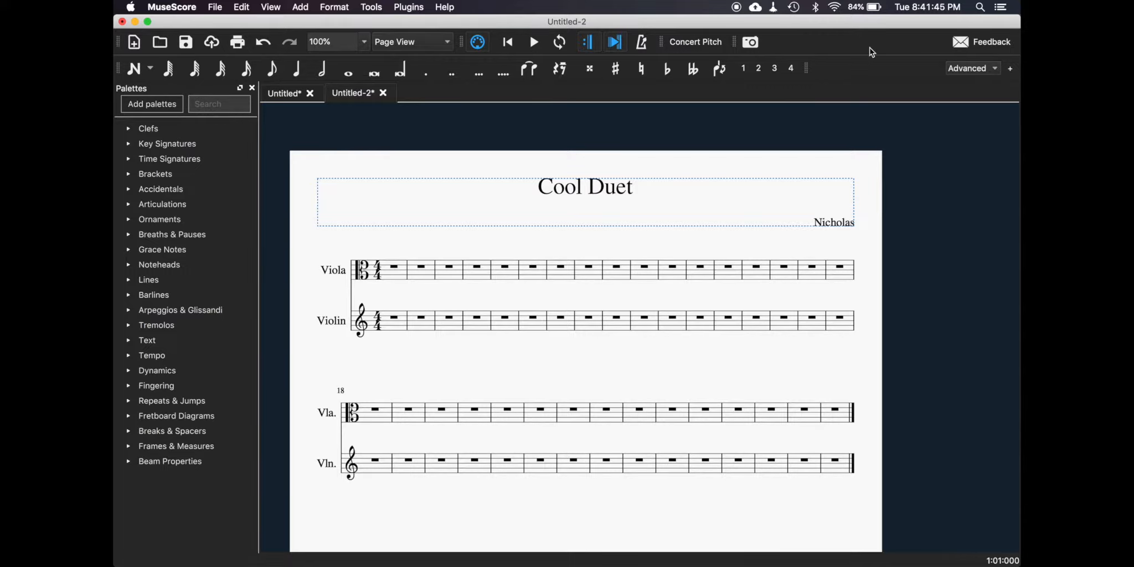
Step: Enter quarter notes C4, D4, D4 and E4 in measure 1 of the Viola staff and F4 on beat 1 of measure 2
left_click(297, 72)
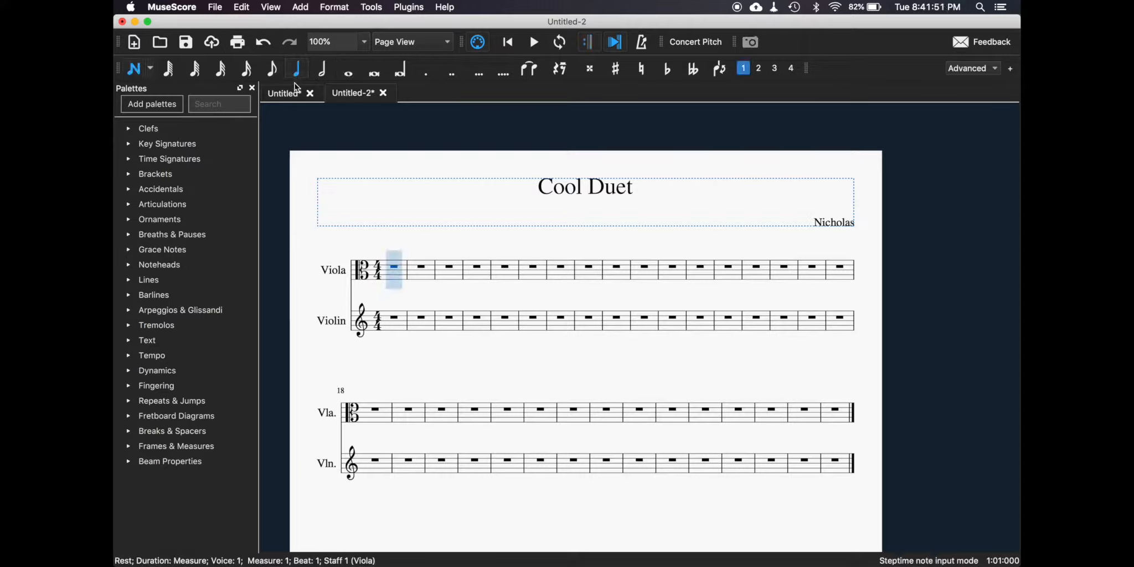
left_click(394, 270)
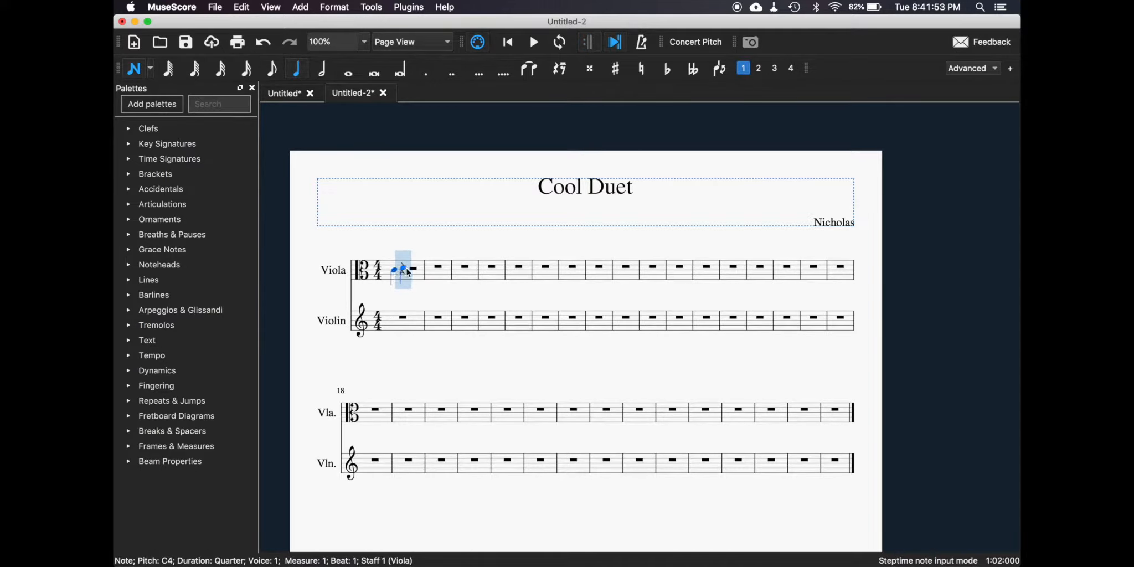
left_click(407, 267)
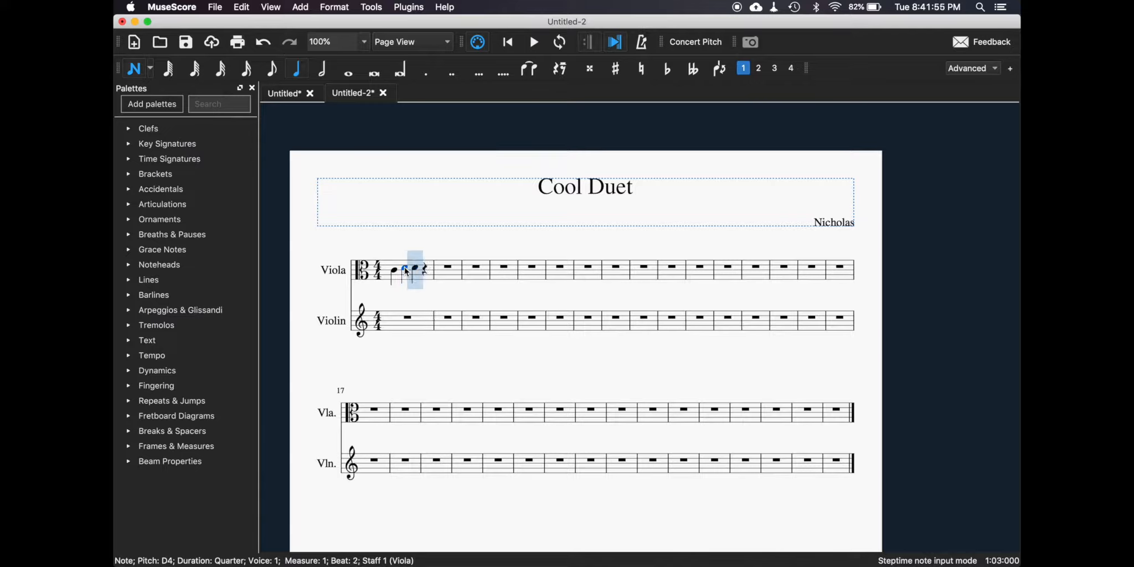
left_click(426, 265)
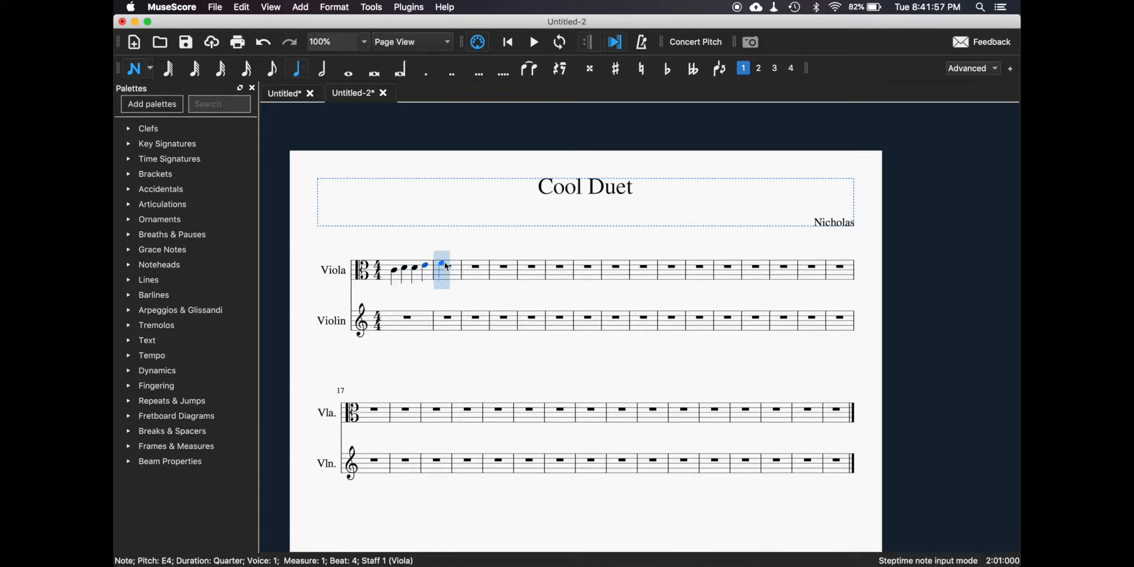
left_click(445, 264)
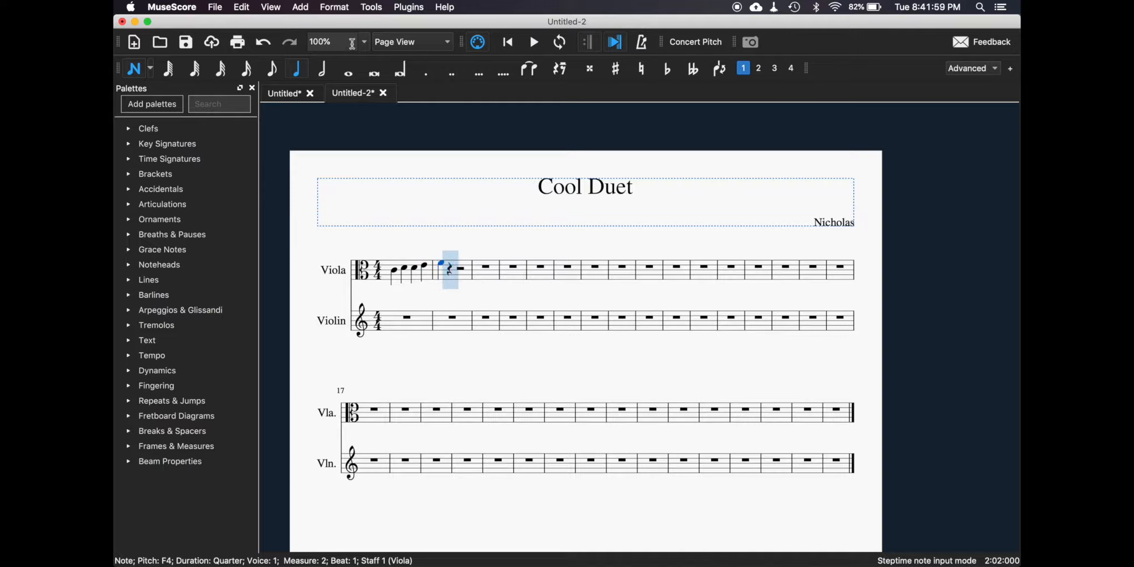
Step: Complete measure 2 of the Viola staff with a half note E4 and eighth notes D4 and C4, and leave note input
left_click(322, 69)
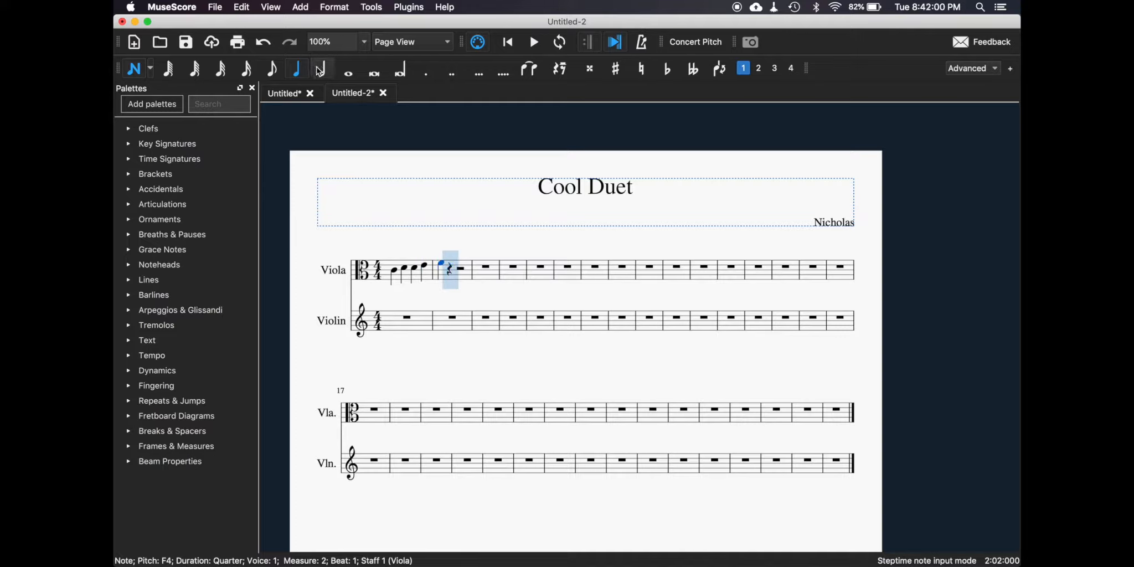
left_click(449, 266)
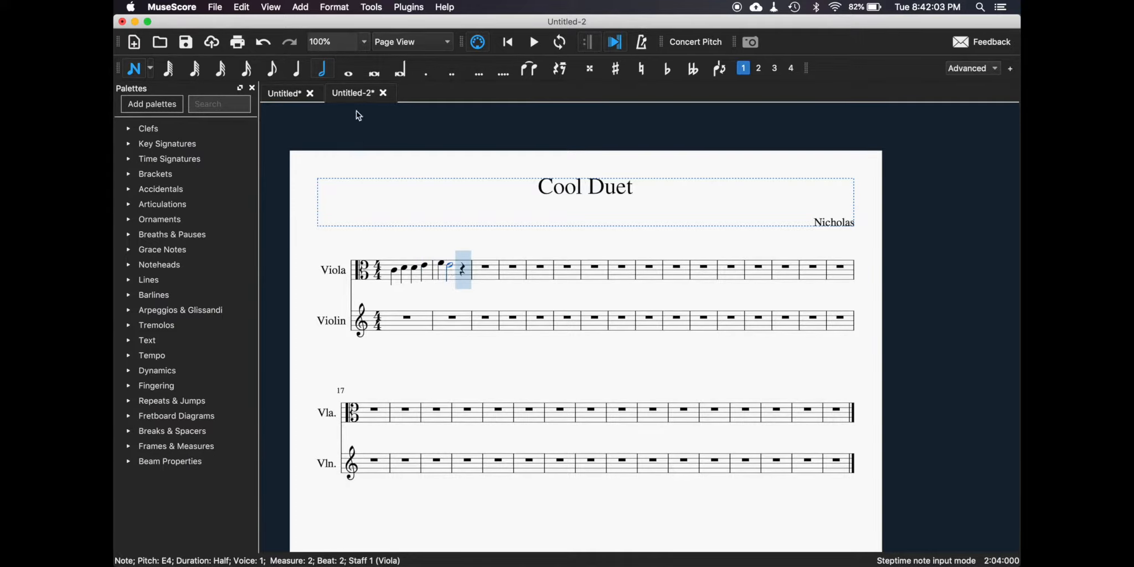
left_click(271, 68)
left_click(462, 269)
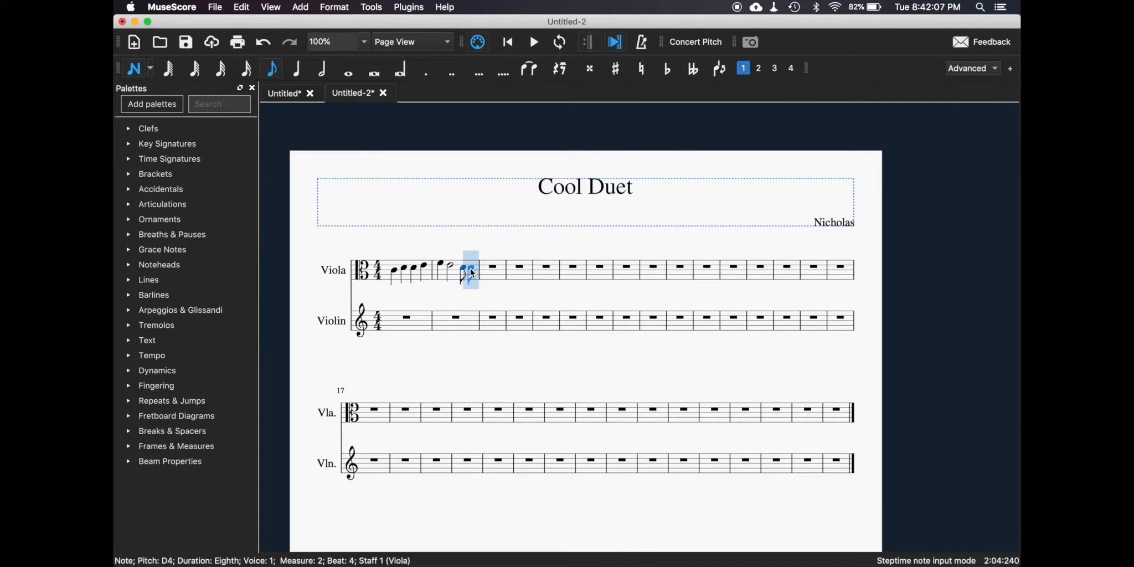
left_click(471, 270)
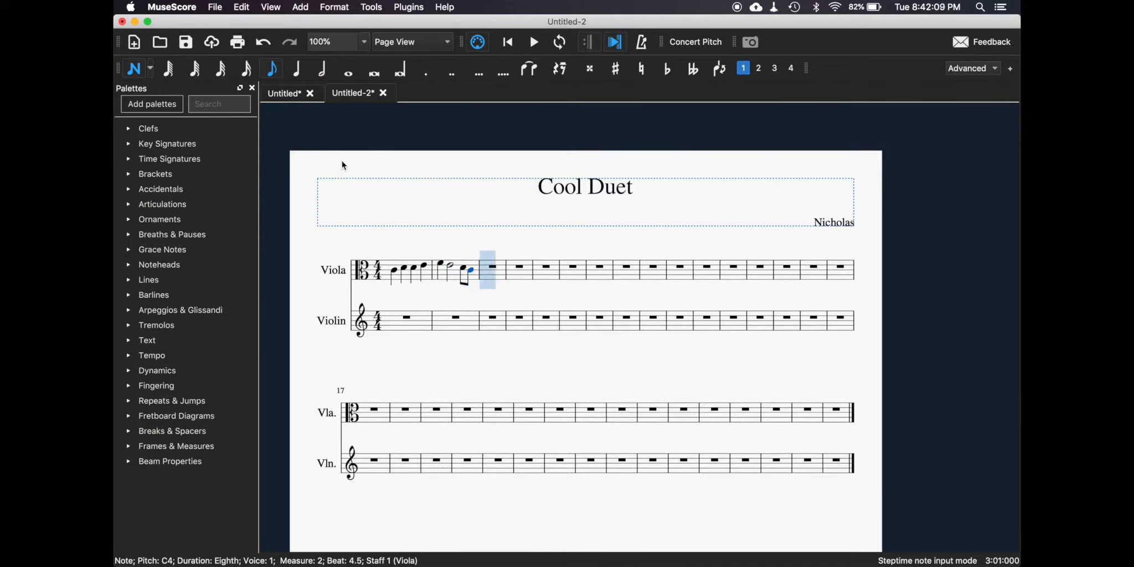
key("Escape")
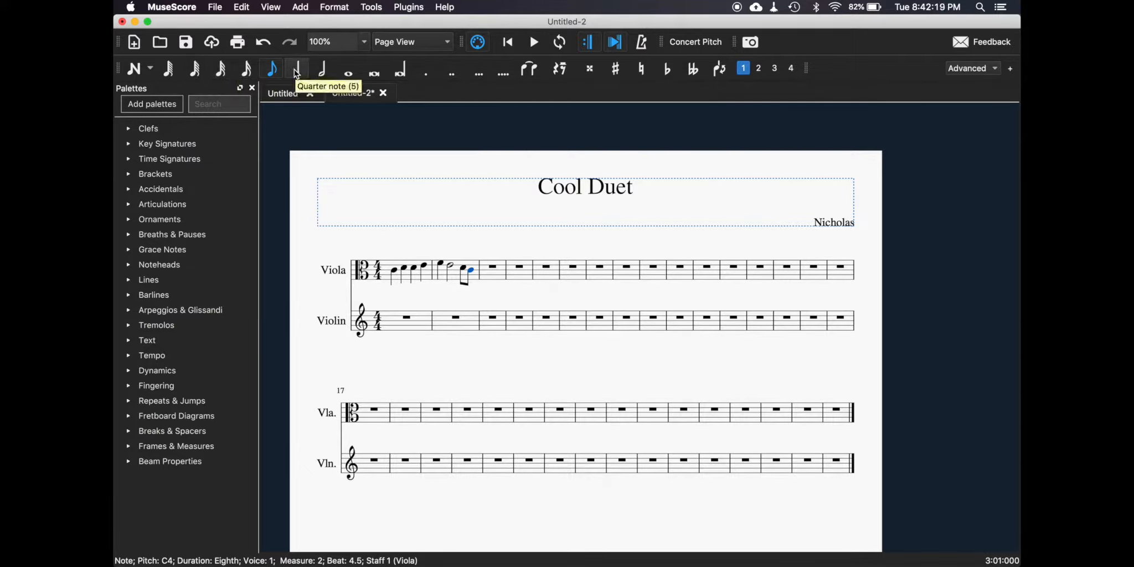
Step: Try shorter and longer durations on the last Viola note of measure 2, including a 32nd, and return it to an eighth
left_click(197, 71)
key("2")
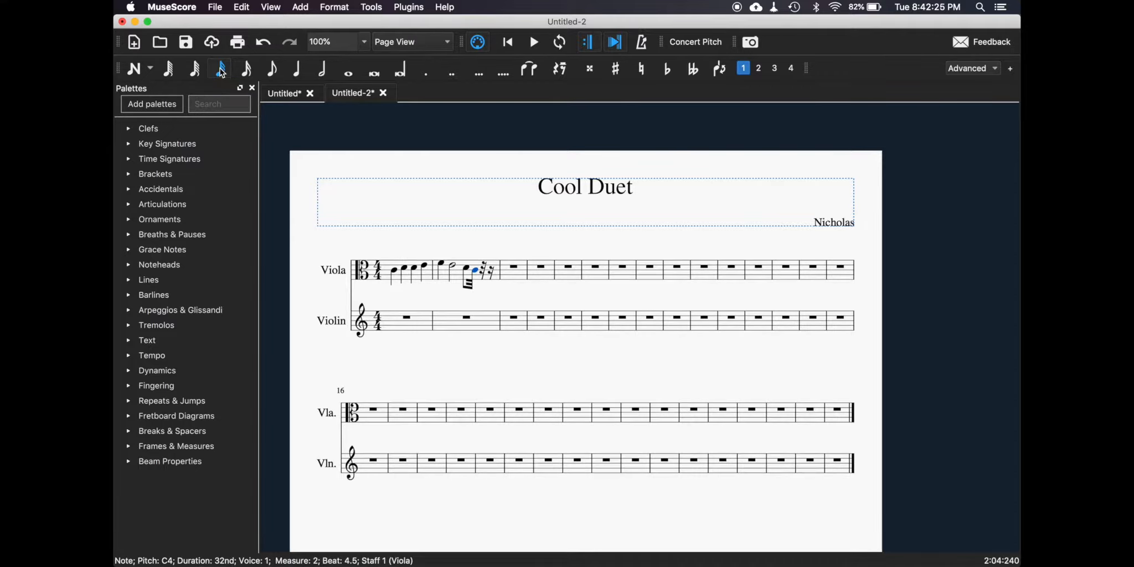
key("3")
key("4")
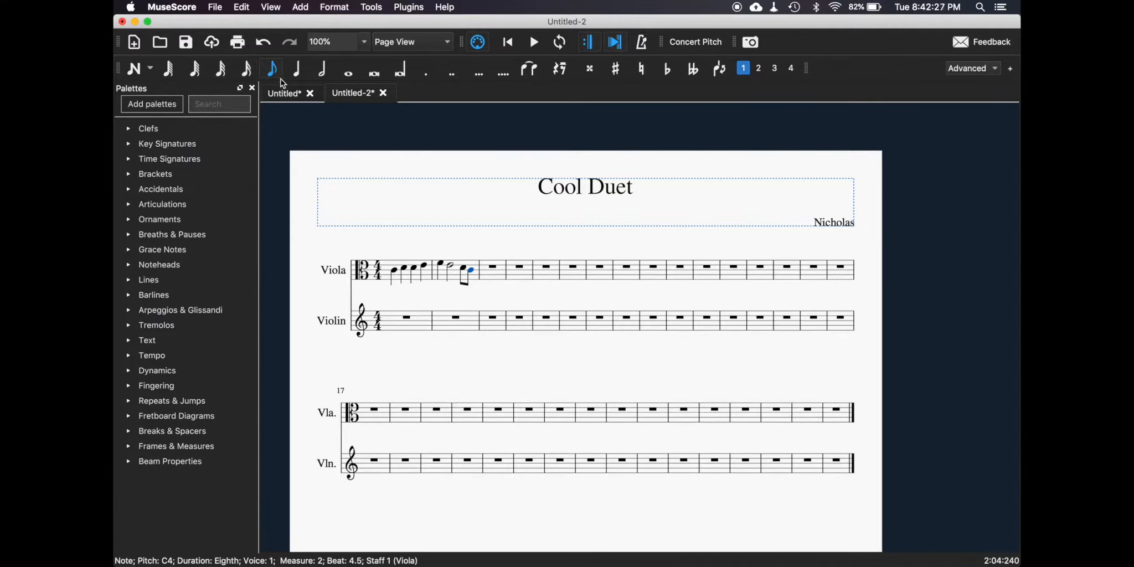
key("plus")
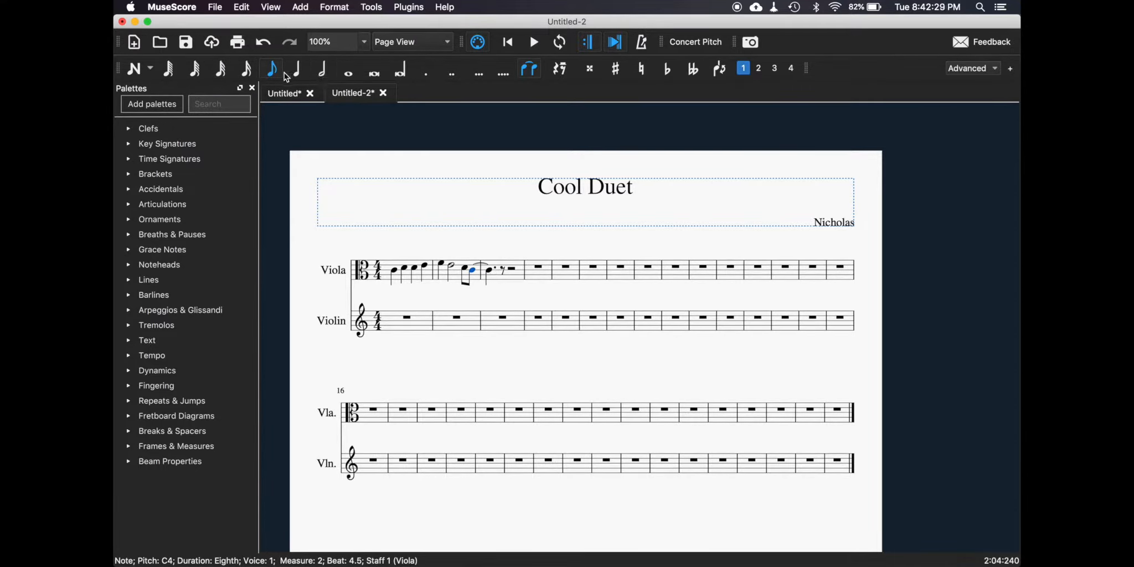
key("3")
key("4")
key("Escape")
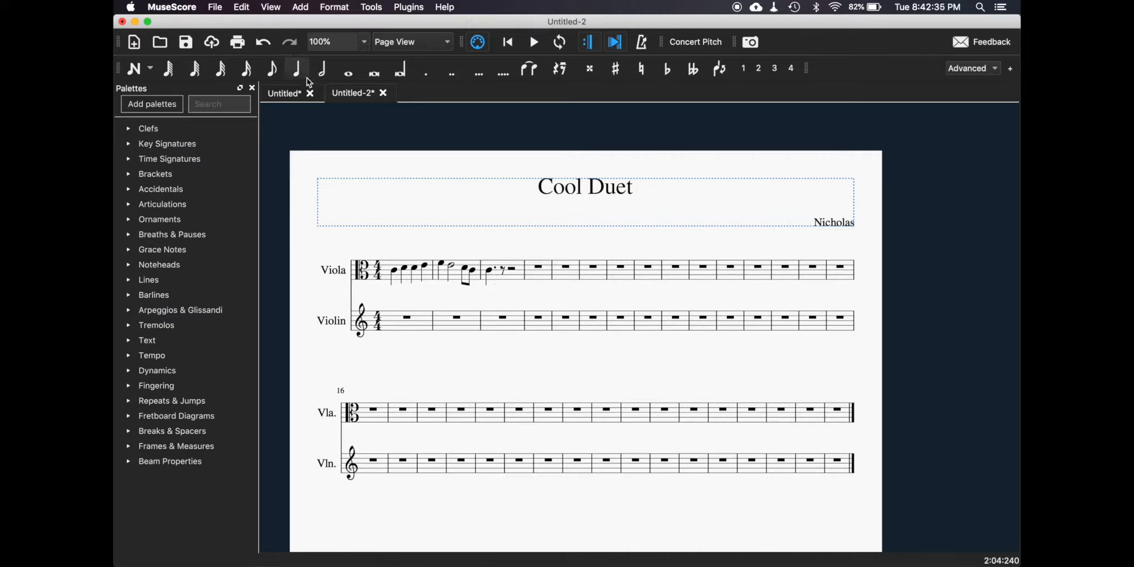
key("n")
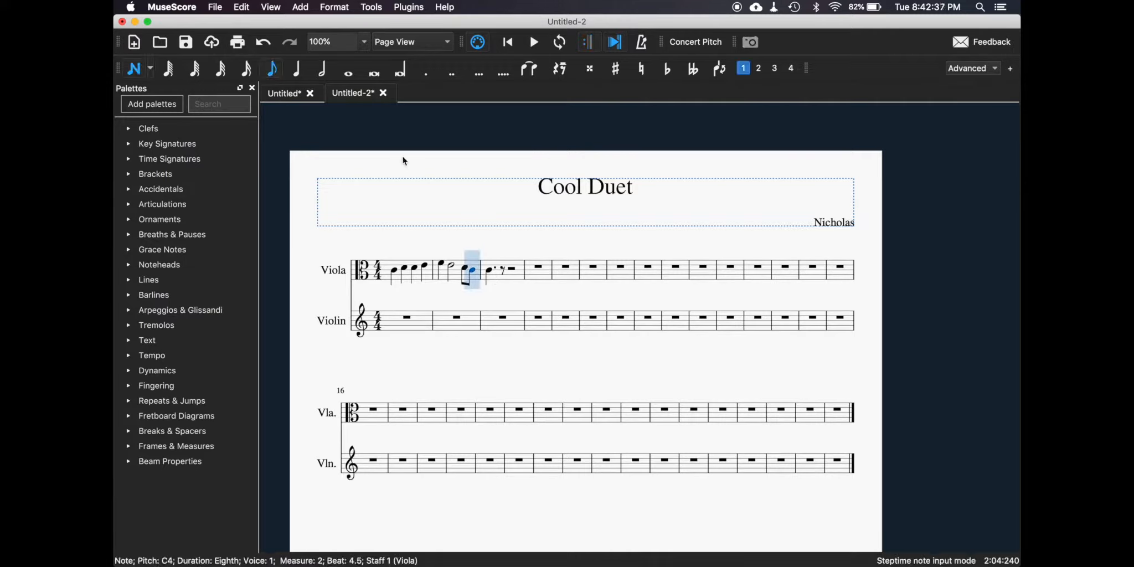
key("3")
key("Escape")
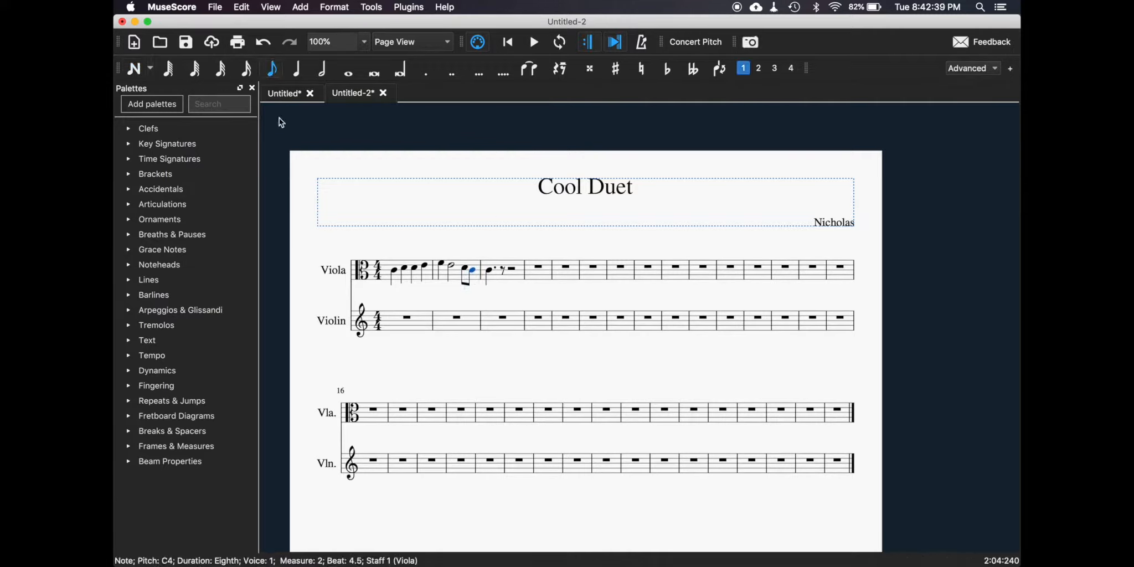
Step: Delete the dotted quarter note in measure 3 of the Viola staff and restore the measure to a full-measure rest
left_click(489, 271)
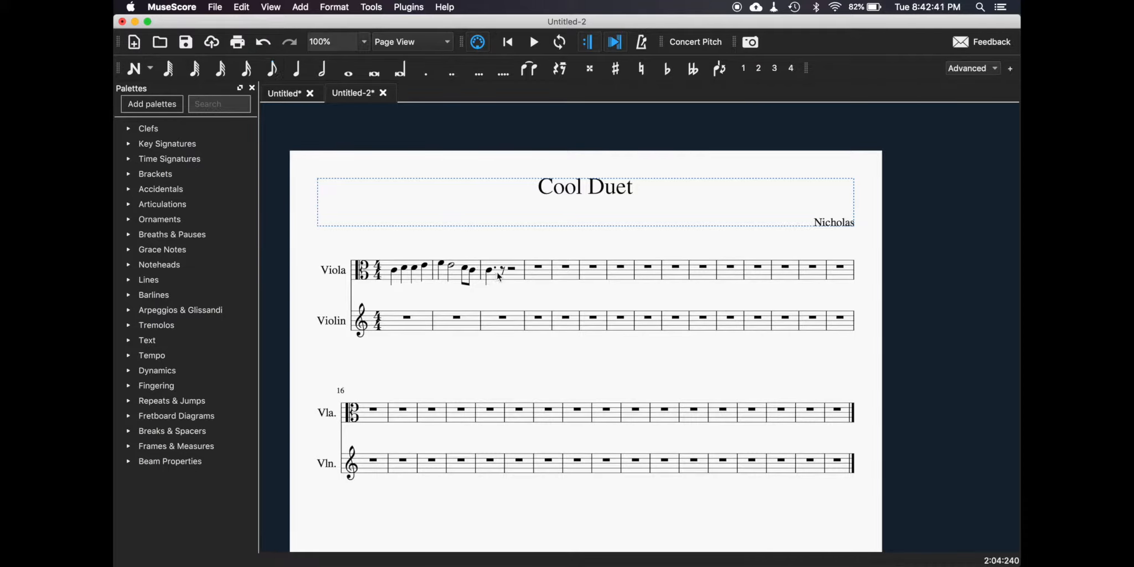
key("Delete")
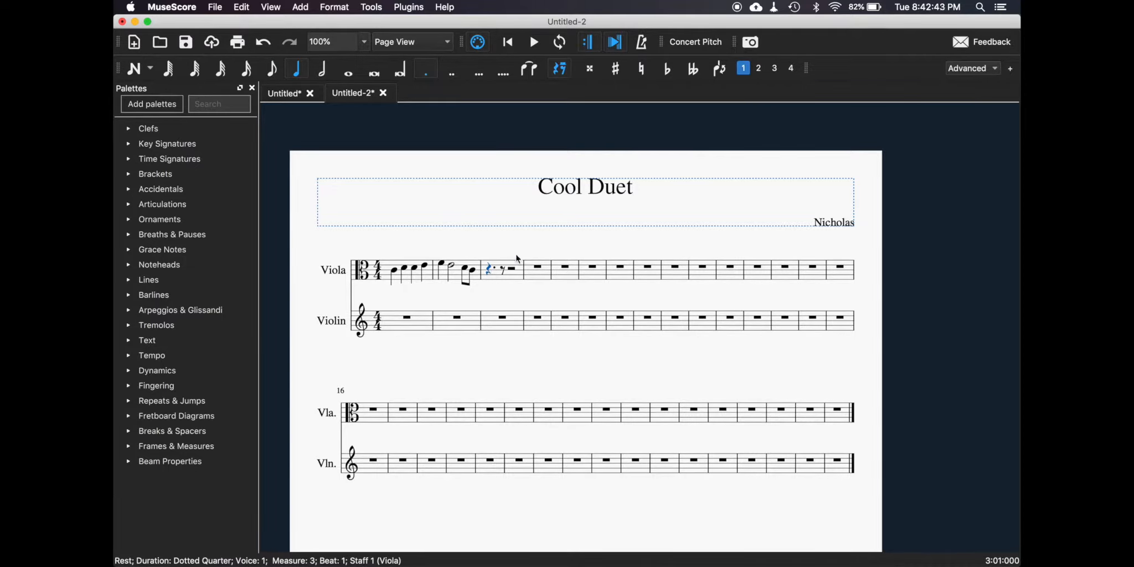
left_click(516, 275)
key("Delete")
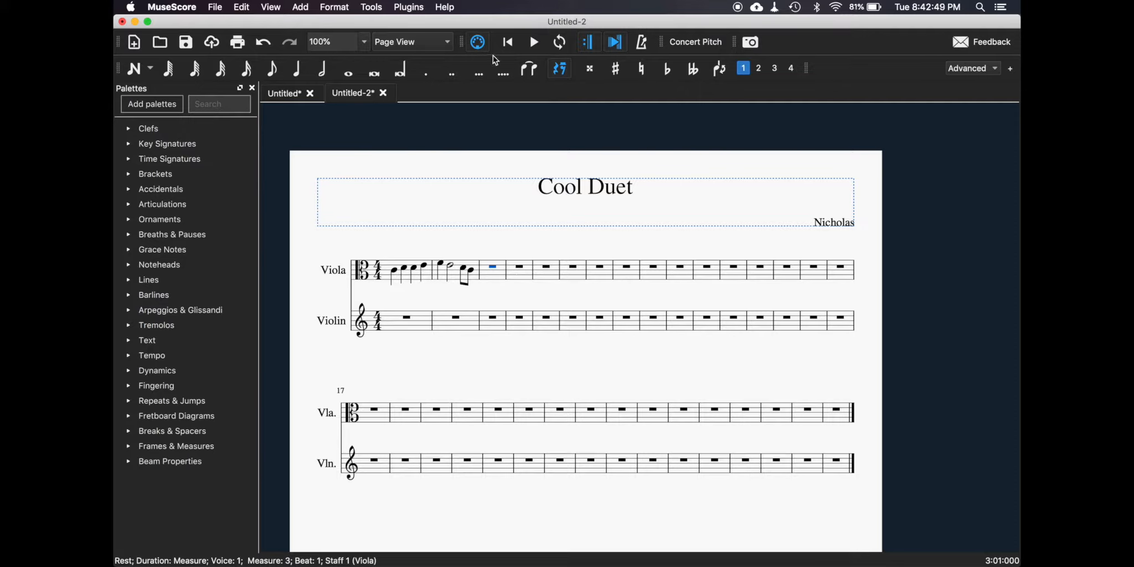
left_click(150, 68)
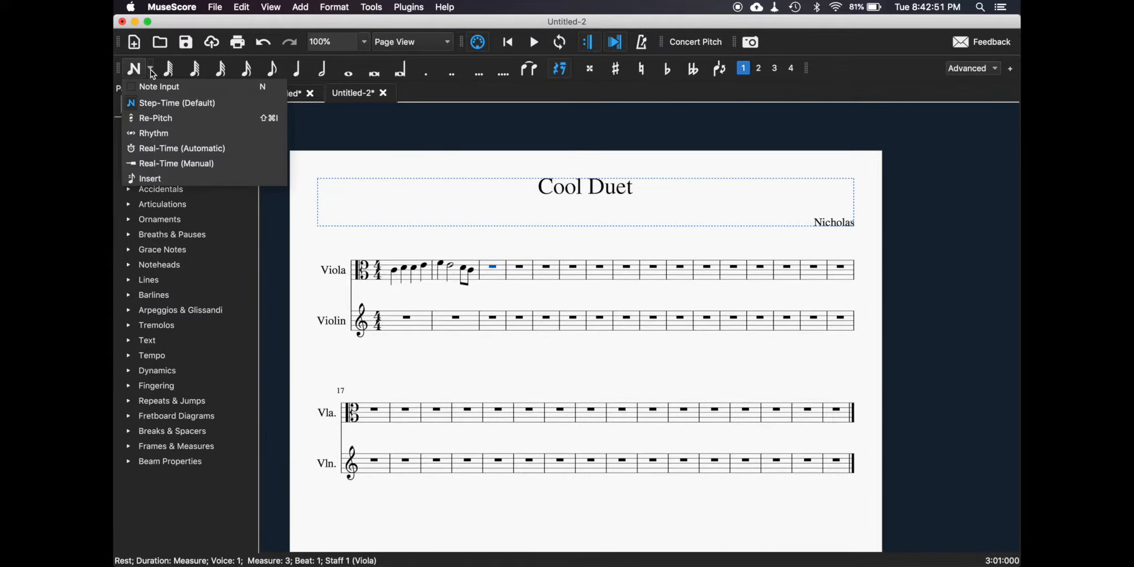
left_click(408, 89)
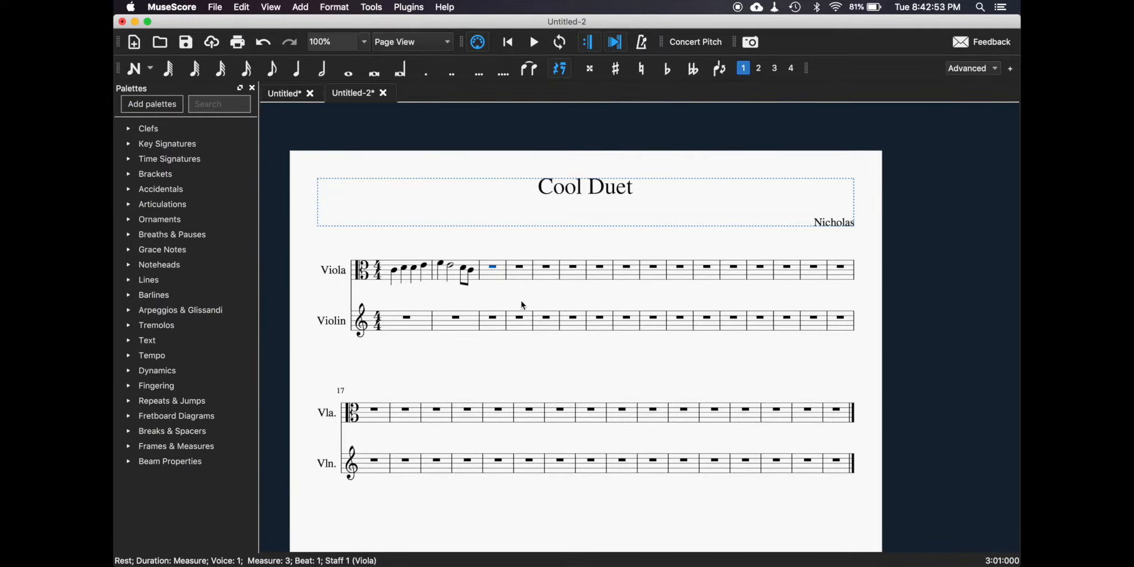
Step: Enter quarter notes B3, C4, D4 and E4 in measure 3 of the Viola staff
key("n")
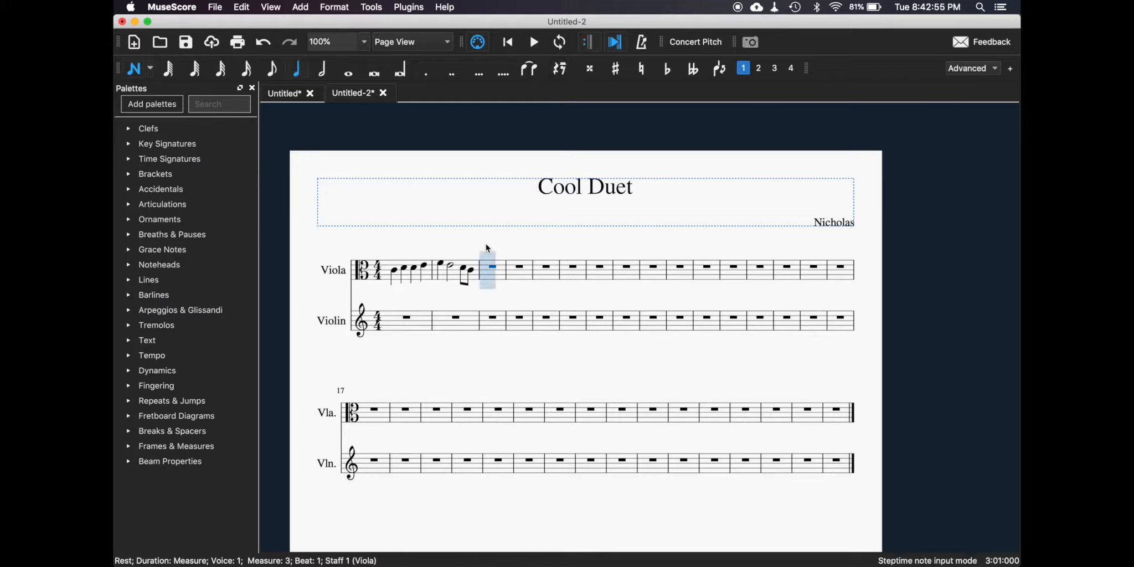
left_click(486, 272)
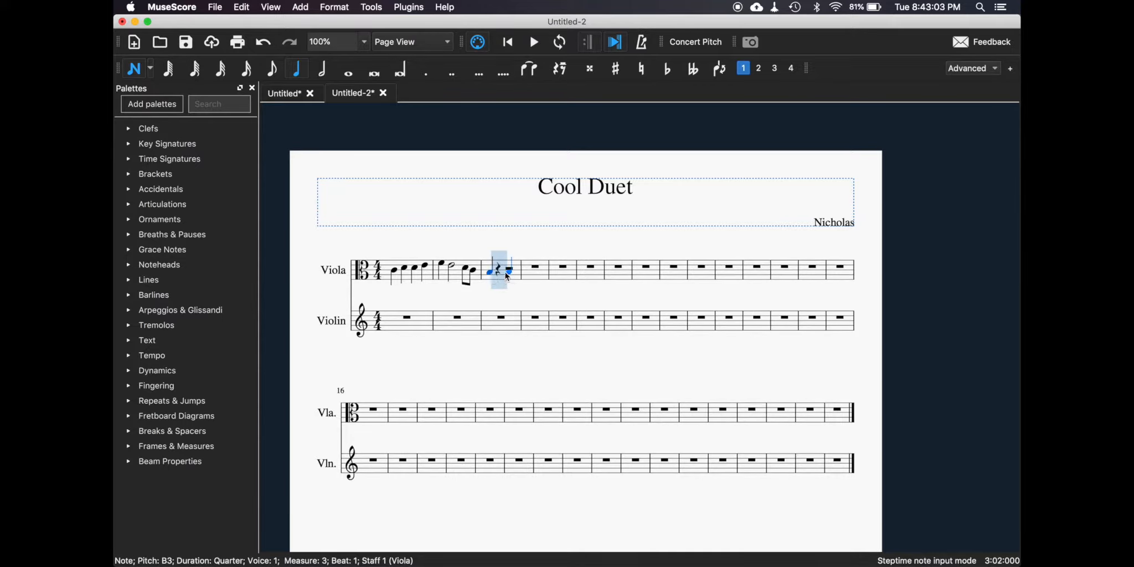
left_click(499, 270)
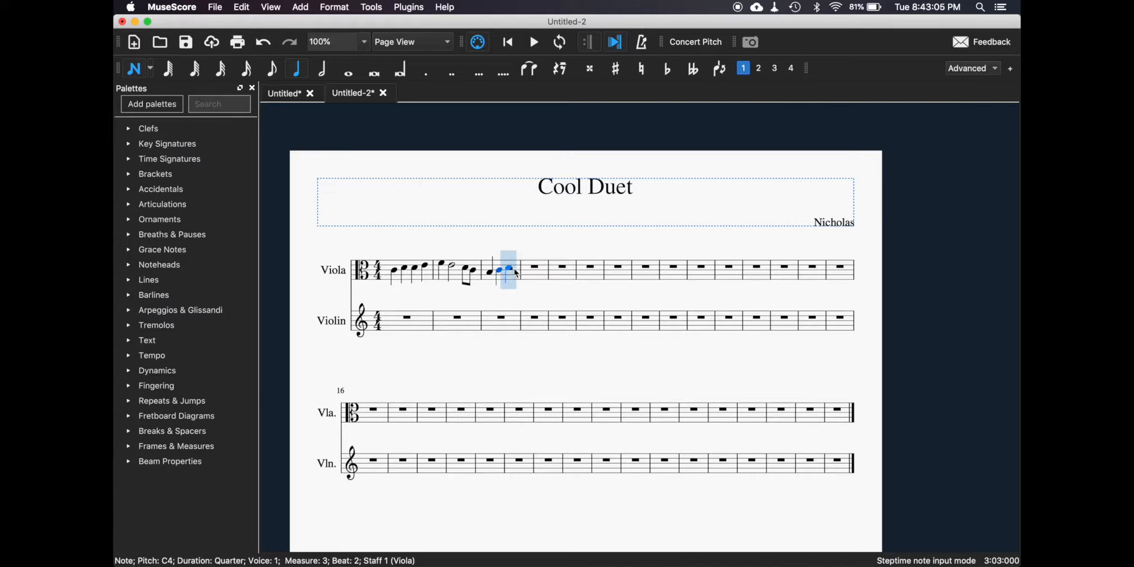
left_click(512, 267)
left_click(521, 265)
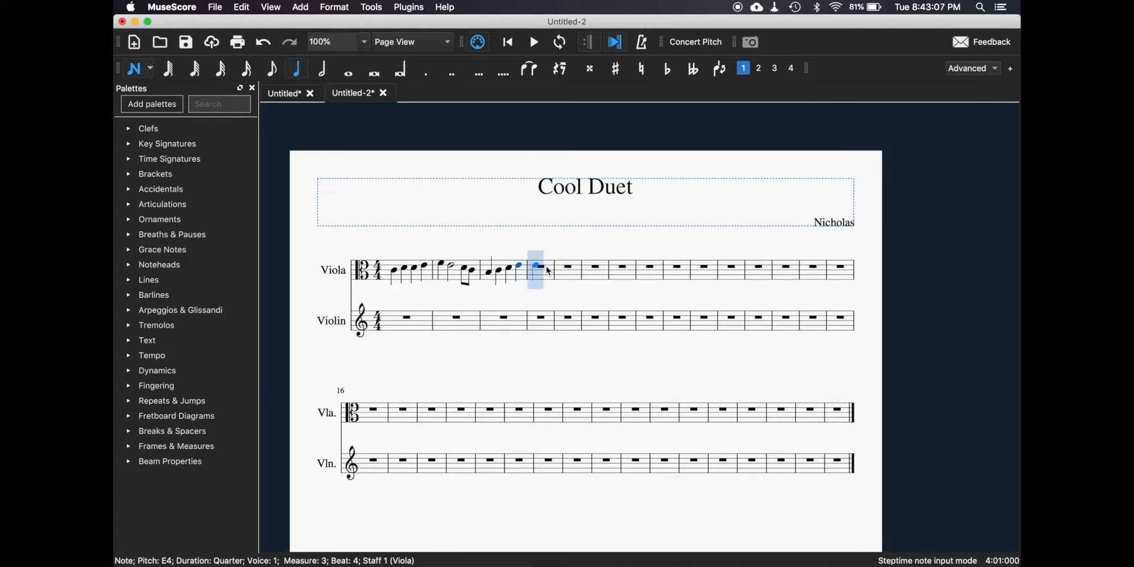
Step: Enter Viola quarter notes D4 and B3 on beats 1 and 3 of measure 4, D4 and C4 likewise in measure 5, and C4 starting measure 7
left_click(546, 268)
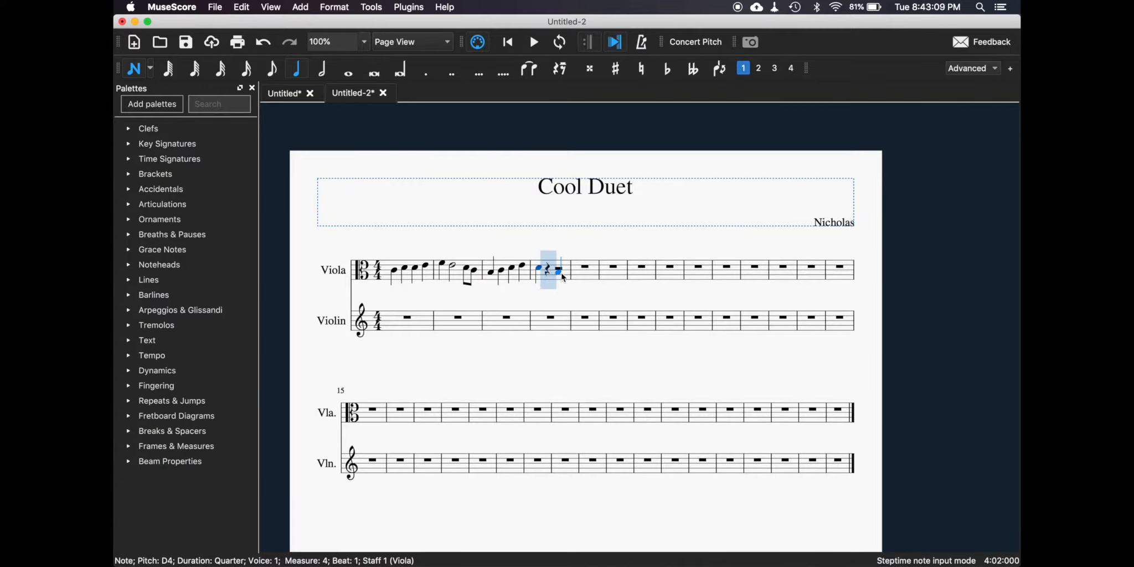
left_click(561, 272)
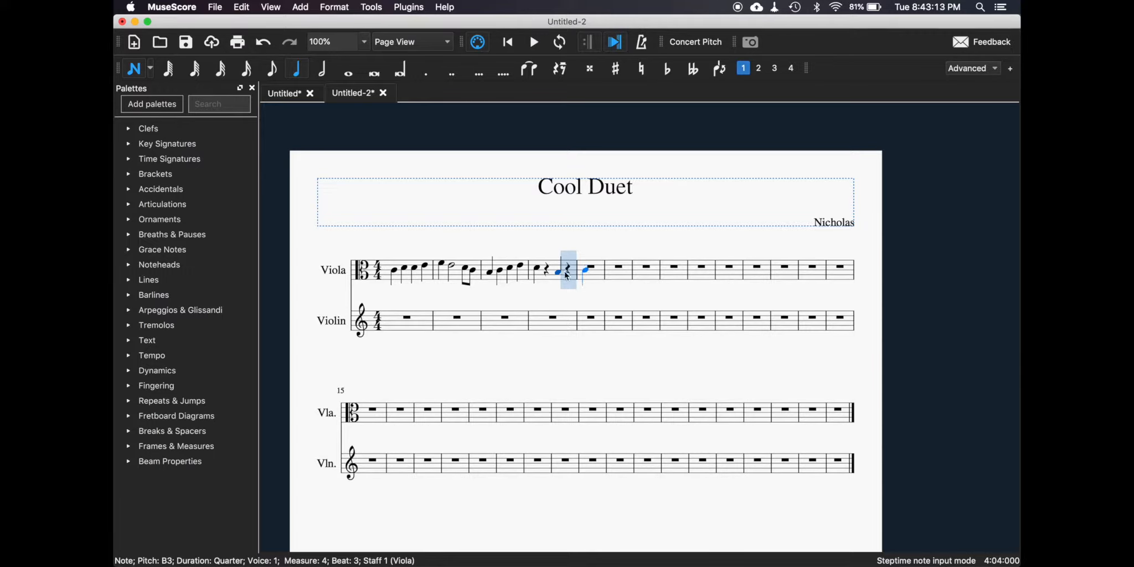
left_click(586, 268)
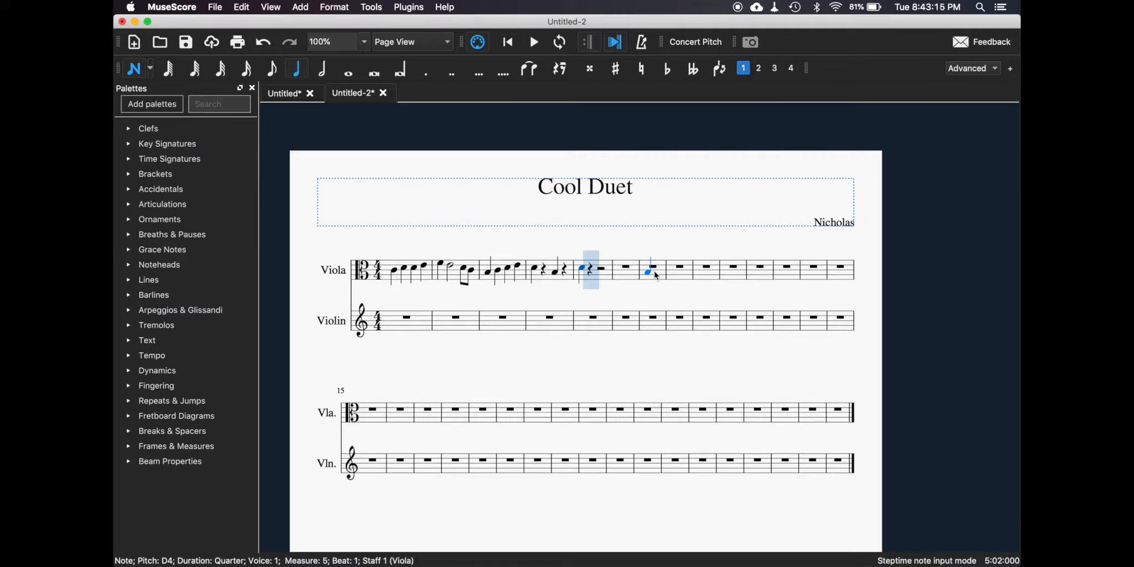
left_click(655, 273)
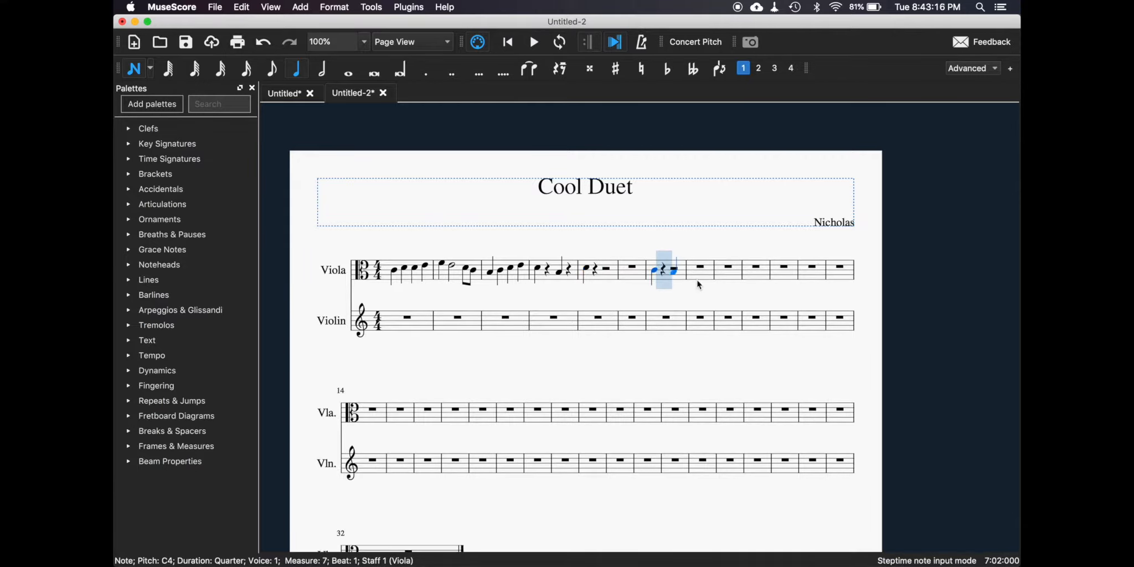
left_click(604, 270)
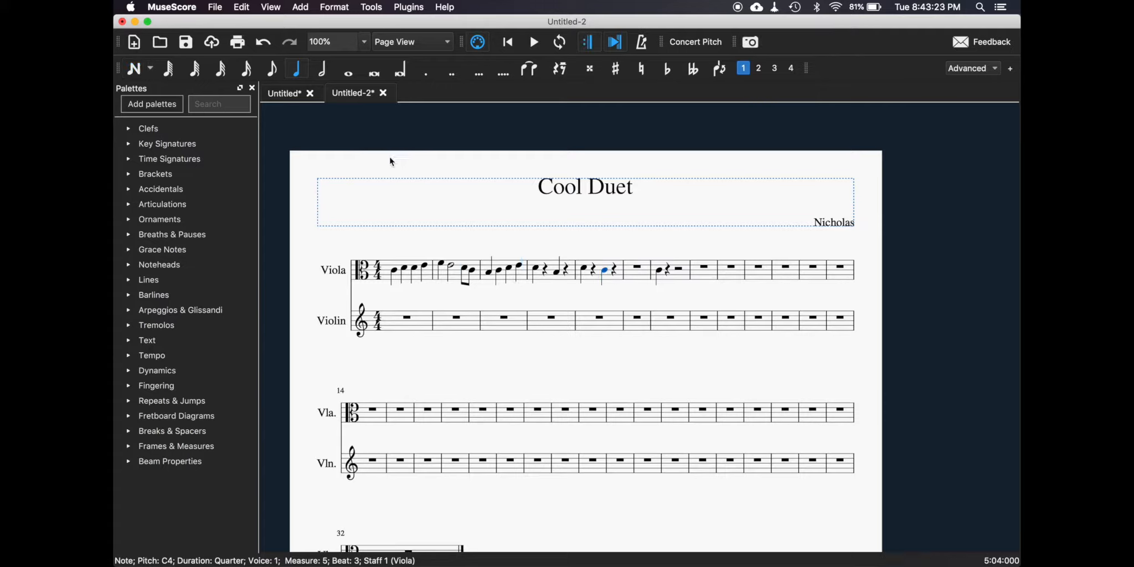
Step: Leave note entry and return the playback position to the start of the score
key("Left")
key("Escape")
left_click(508, 42)
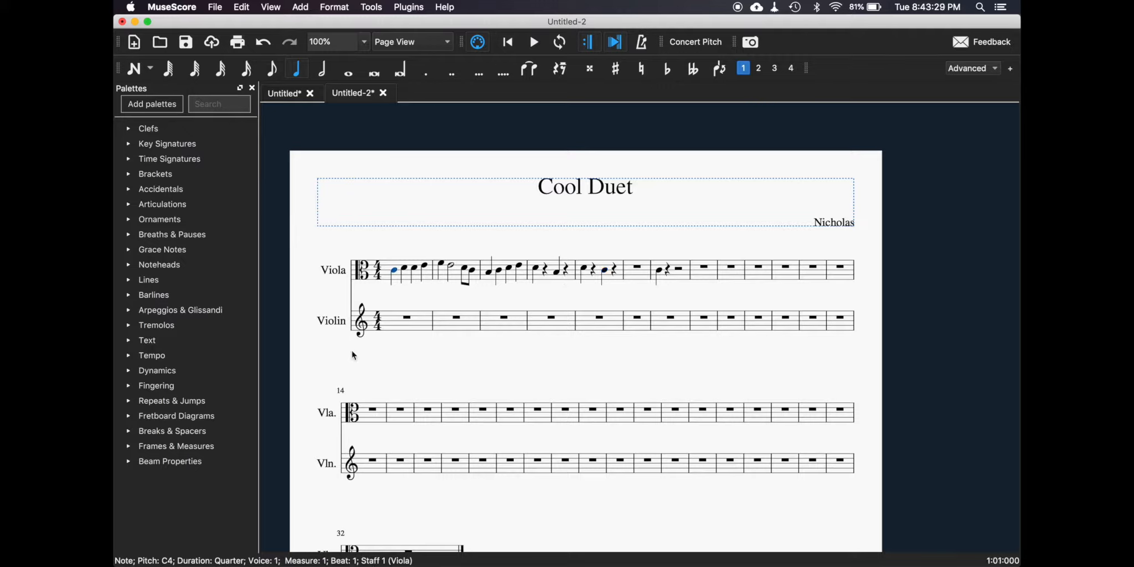
Step: Change the first Viola note to a half note and enter Violin half notes A4 and B4 in measure 1
left_click(323, 74)
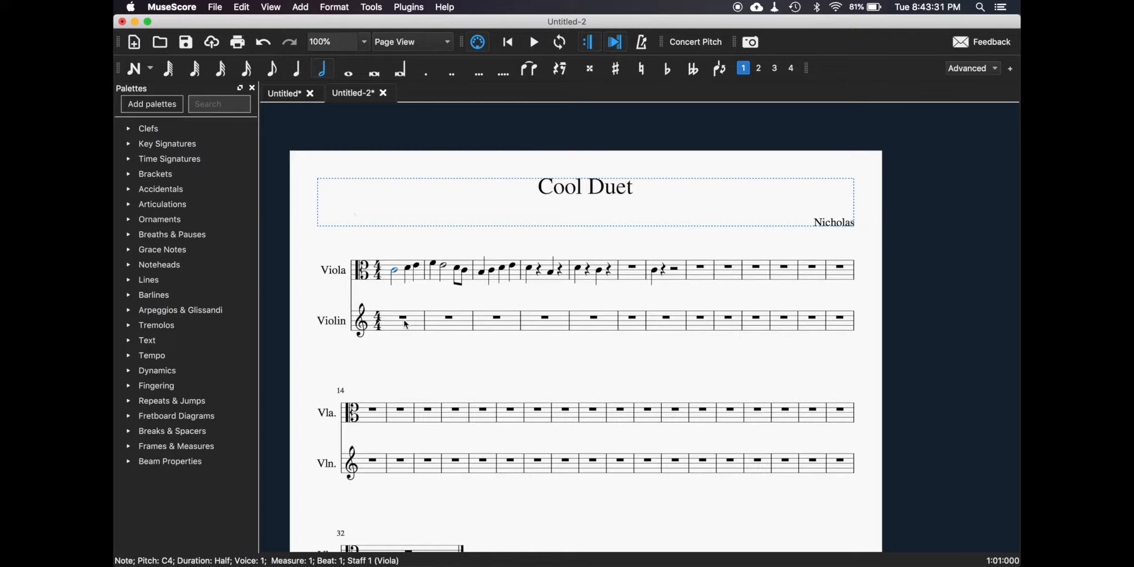
left_click(404, 319)
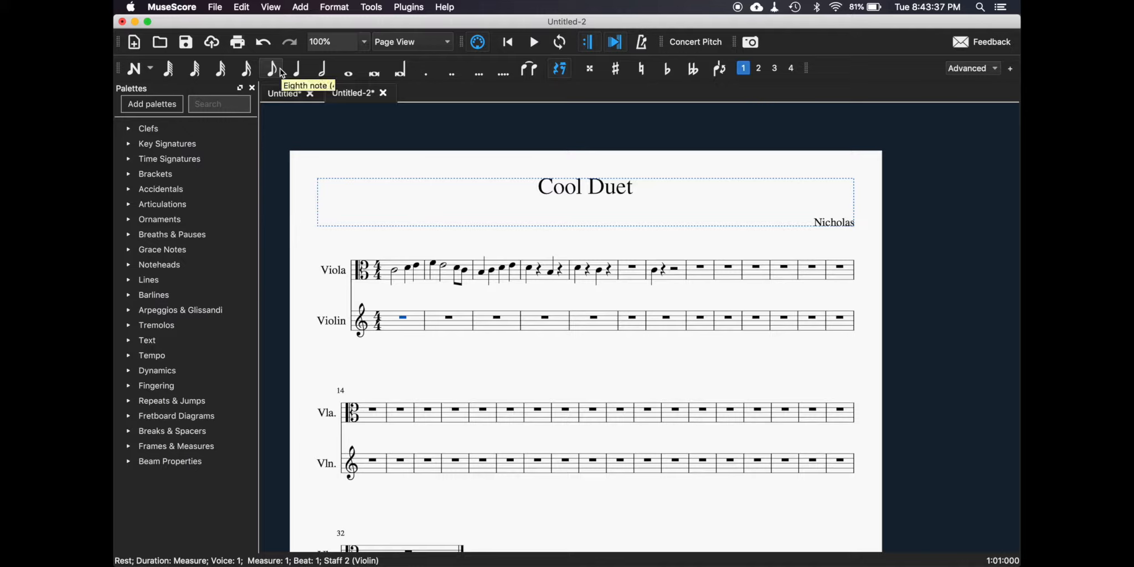
key("n")
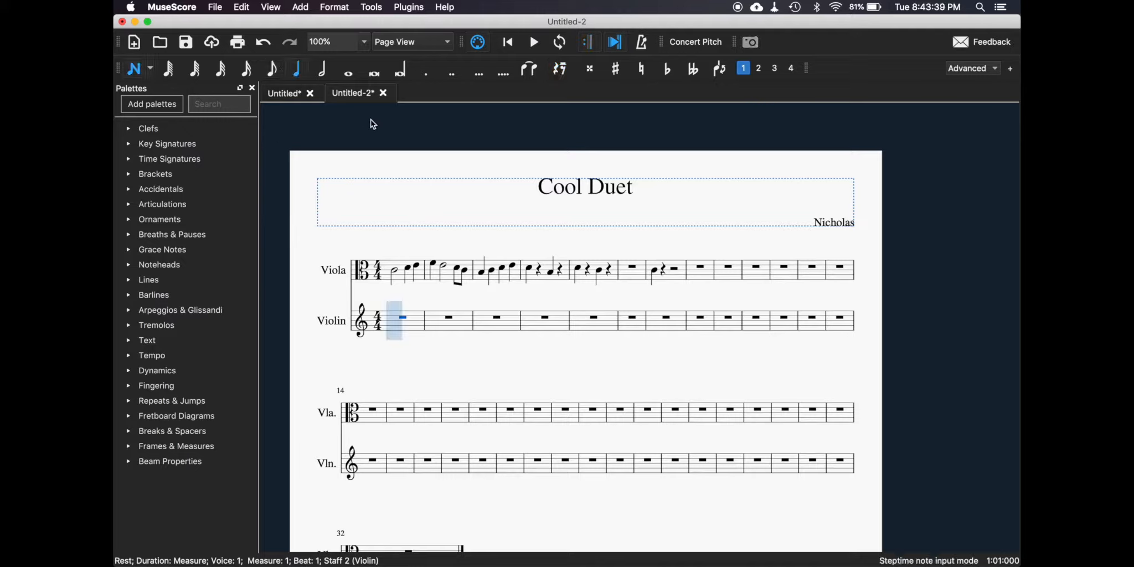
left_click(326, 70)
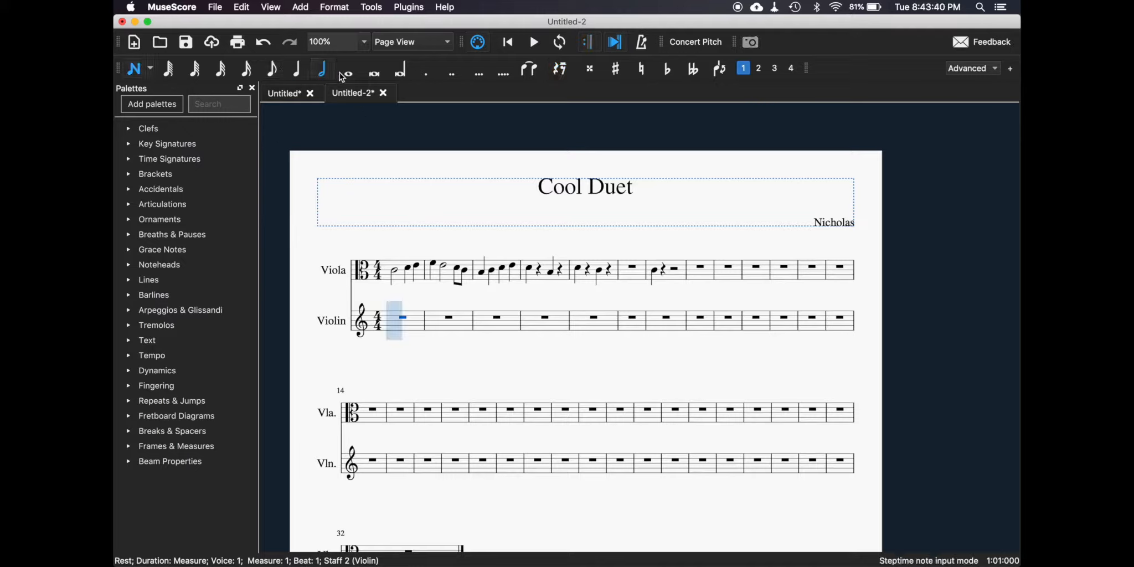
left_click(416, 324)
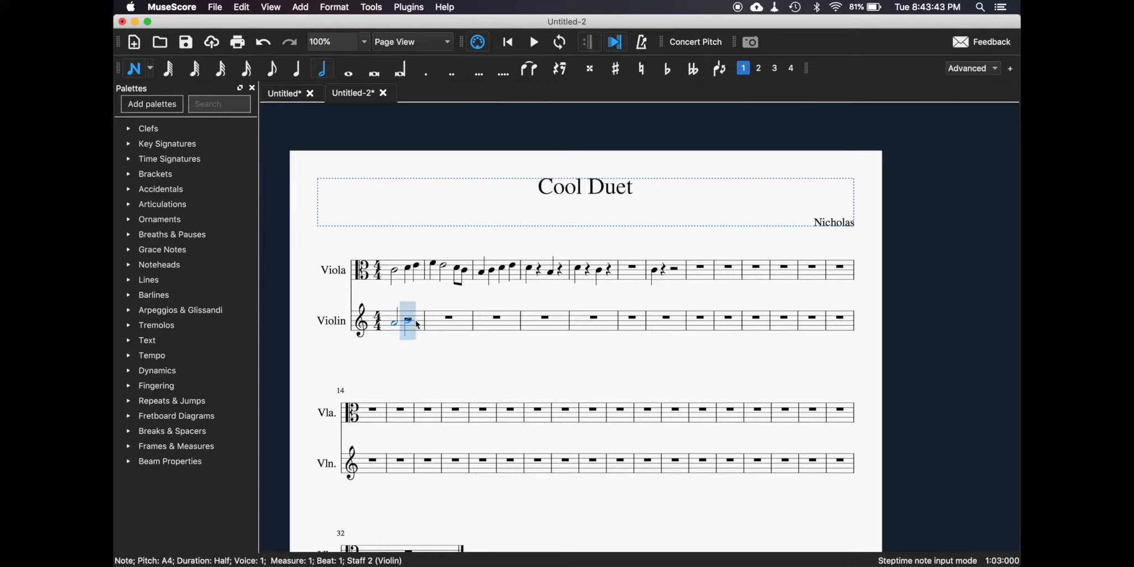
left_click(416, 320)
Step: Enter Violin half notes C5 and B4 in measure 2 and A4 on beat 1 of measure 3, and leave note entry
left_click(453, 317)
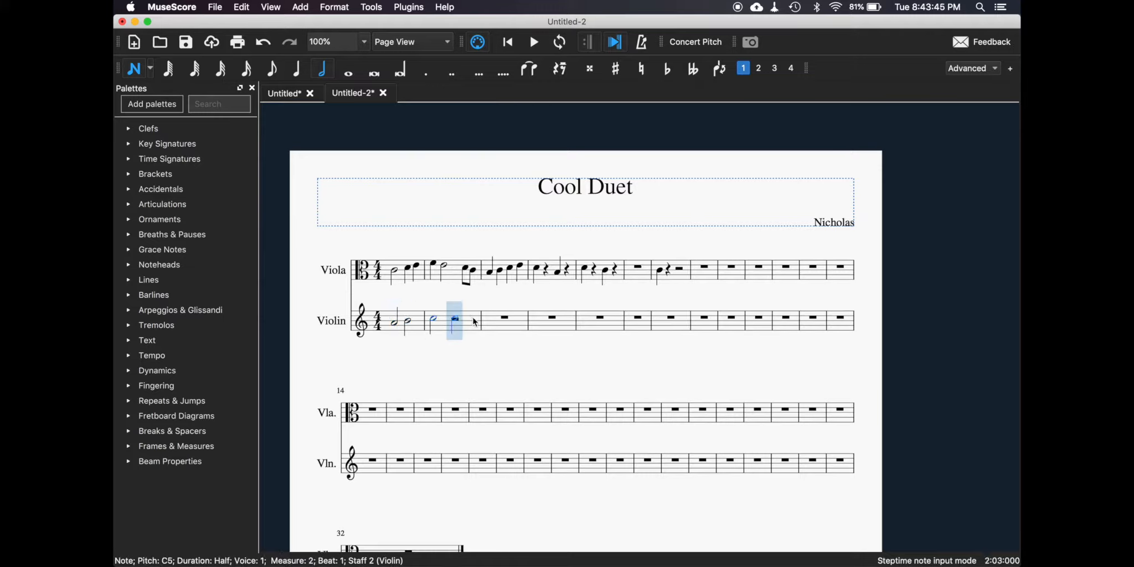
left_click(474, 321)
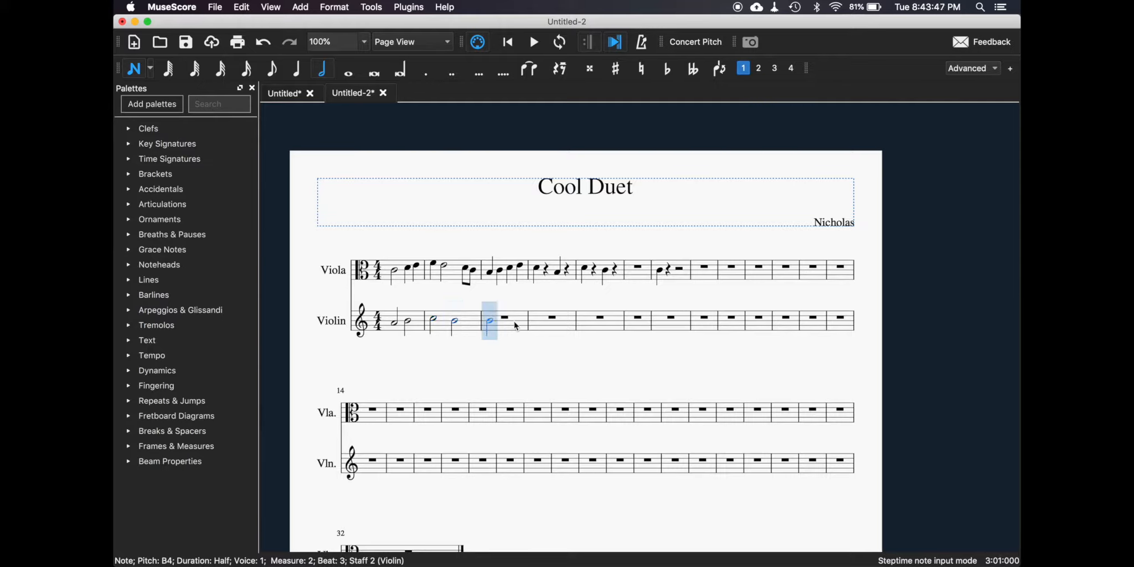
left_click(489, 322)
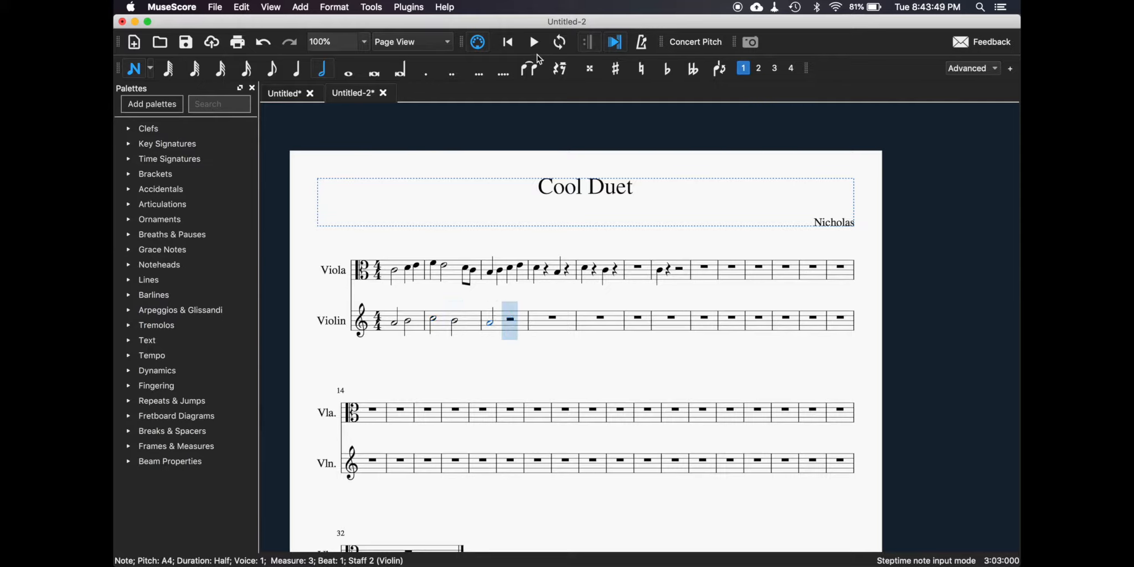
key("Escape")
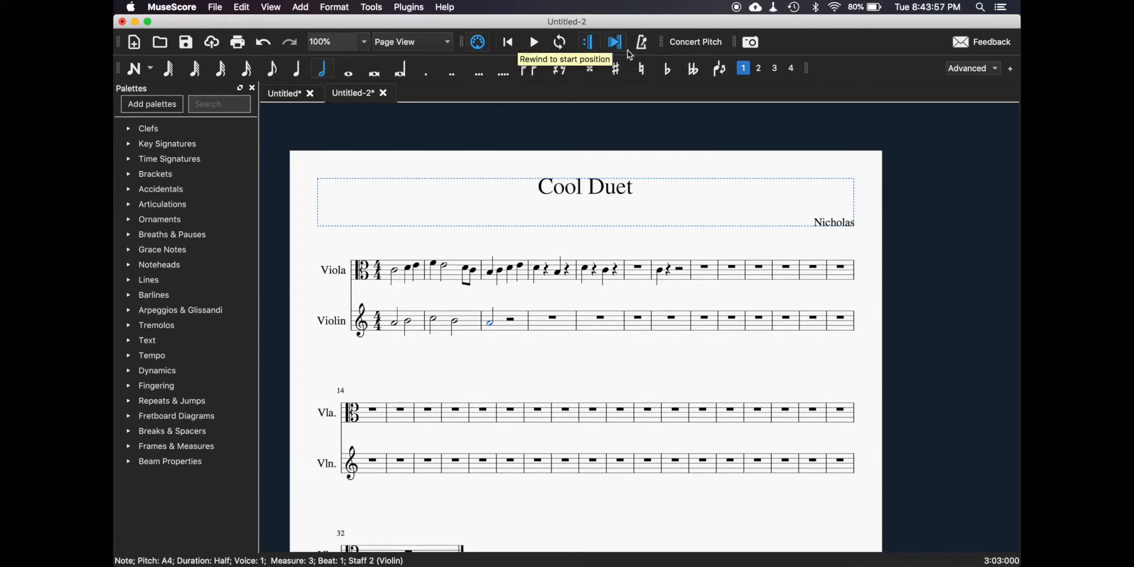
Step: Play the duet back from the start of the score and stop playback
left_click(509, 44)
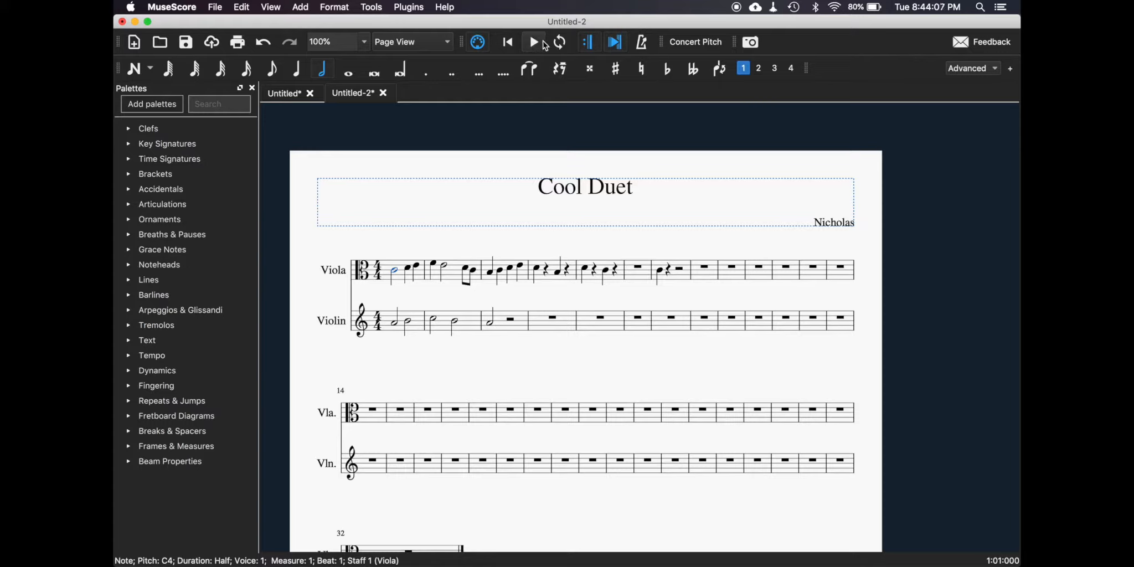
left_click(534, 42)
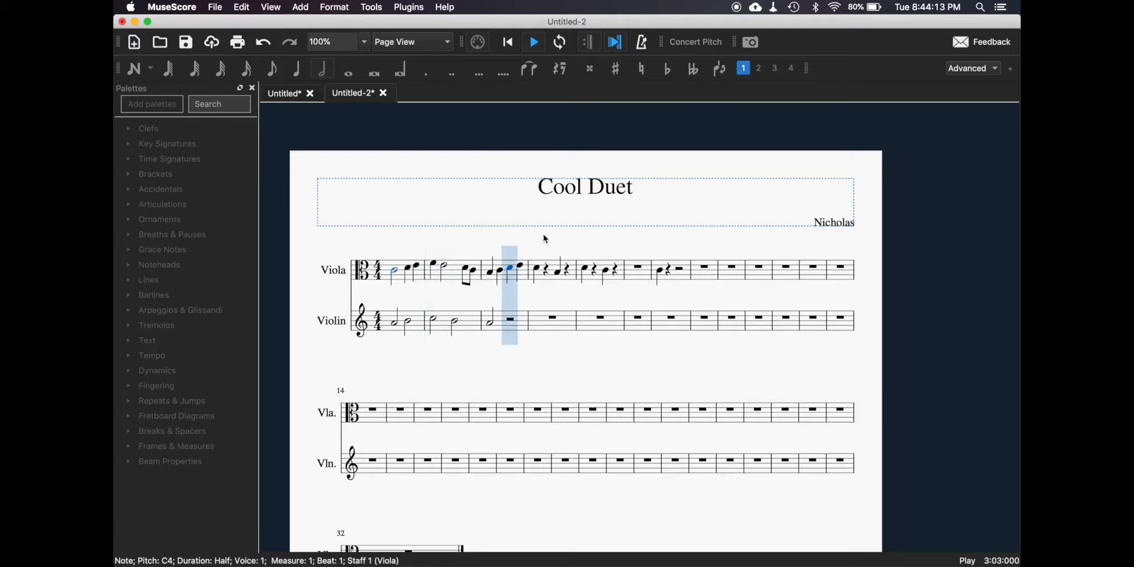
left_click(541, 48)
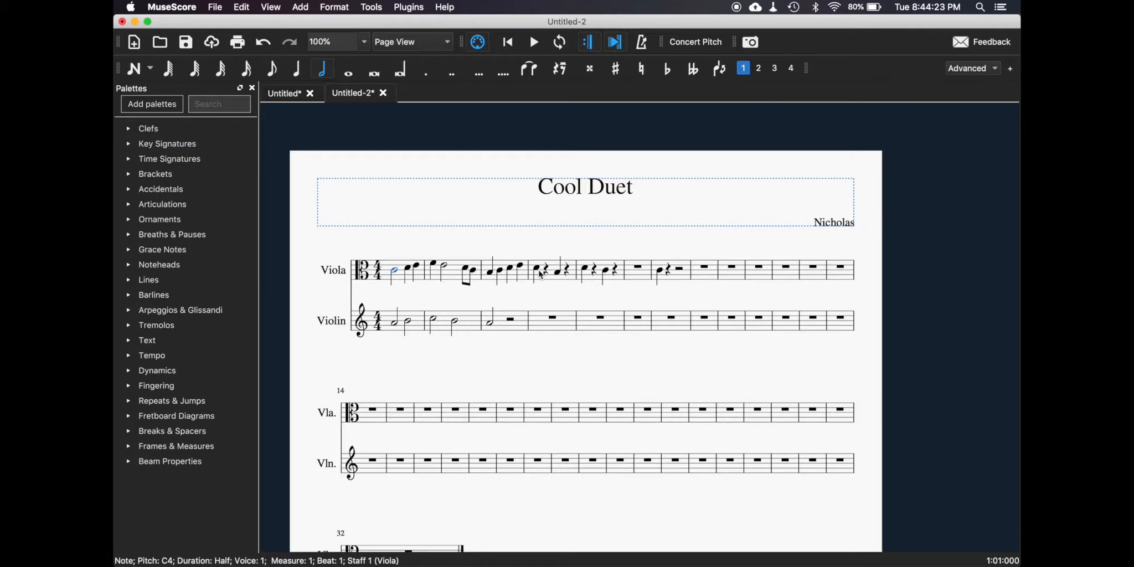
Step: Copy the contents of Violin measure 1 into measure 3 of the same staff
left_click(415, 329)
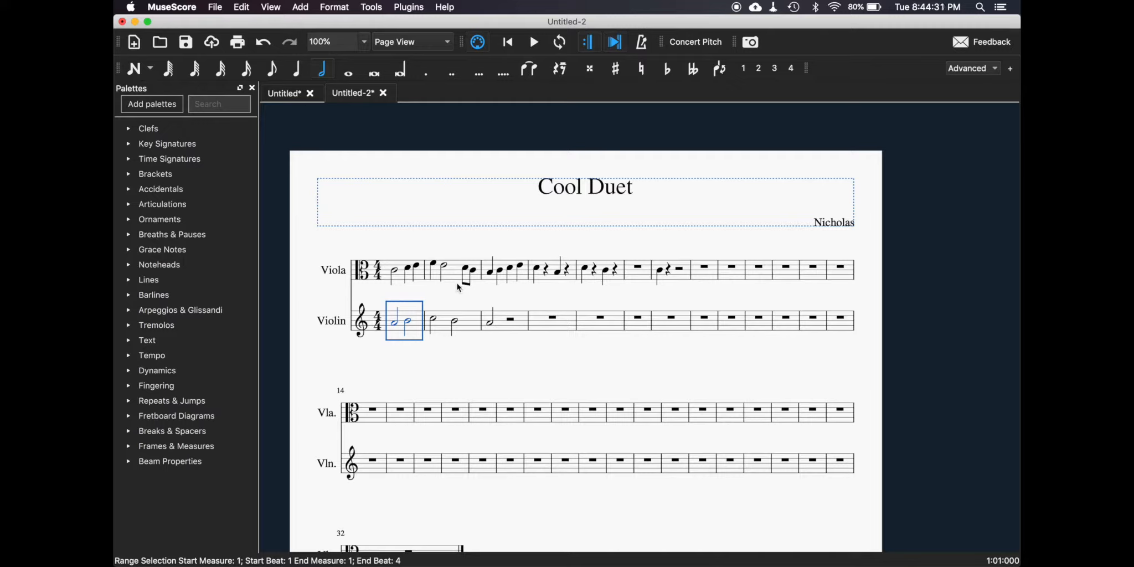
left_click(403, 277)
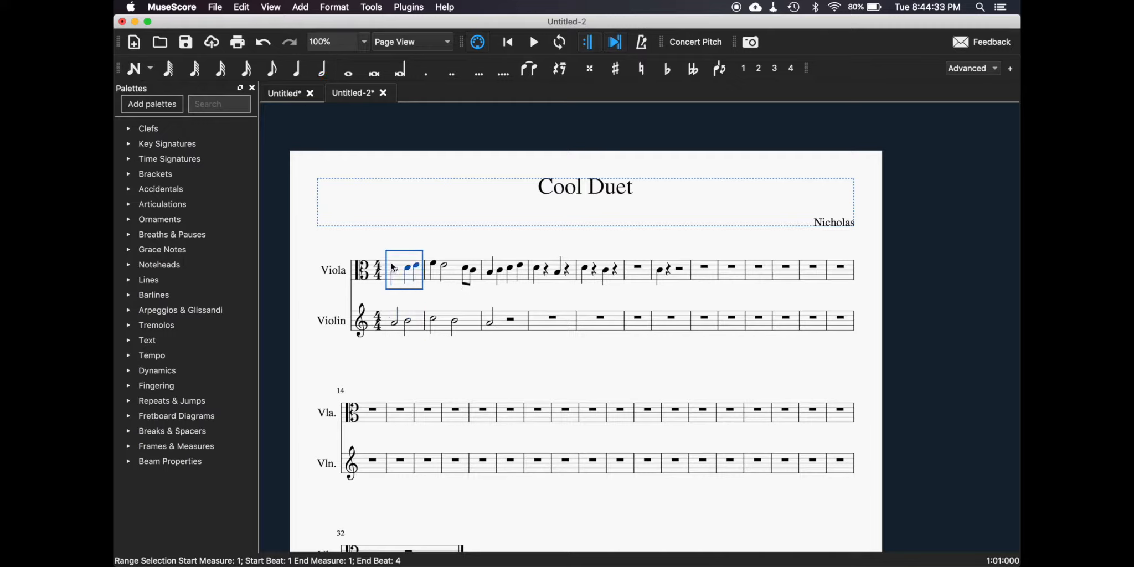
left_click(403, 329)
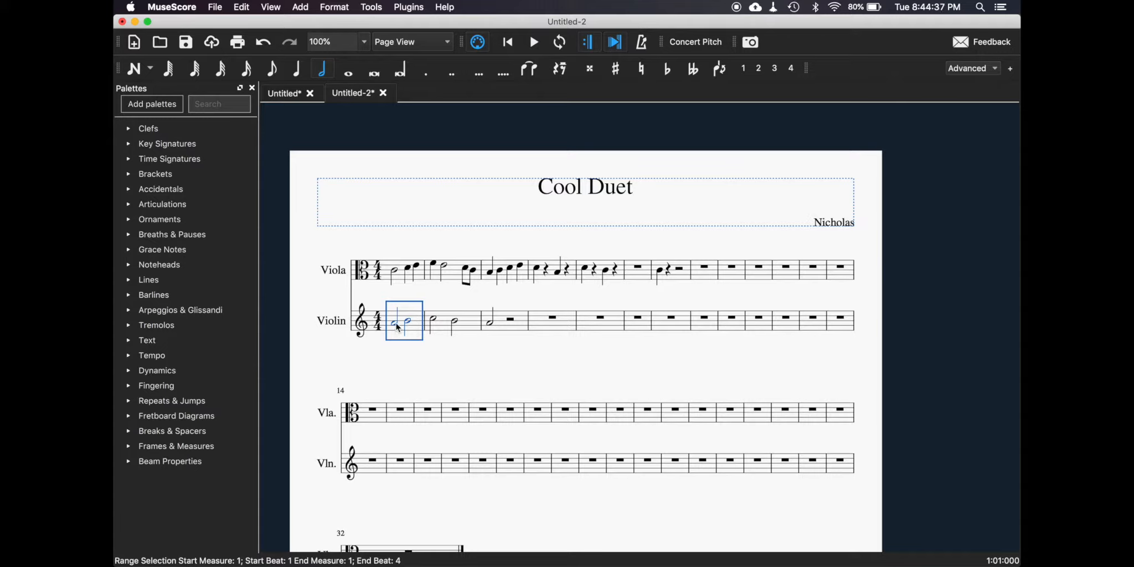
left_click(396, 322)
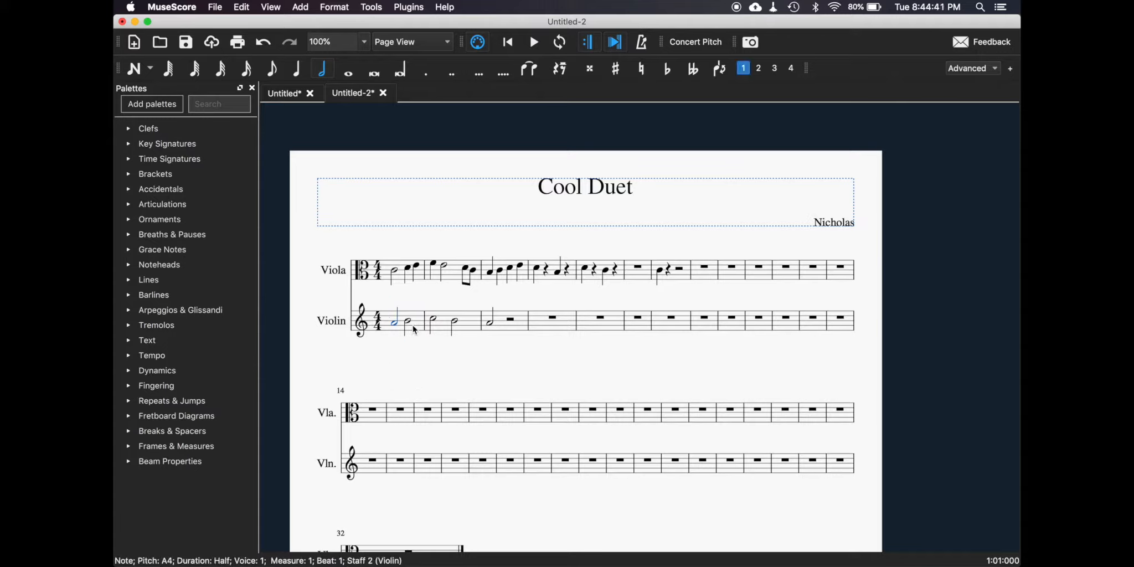
left_click(418, 329)
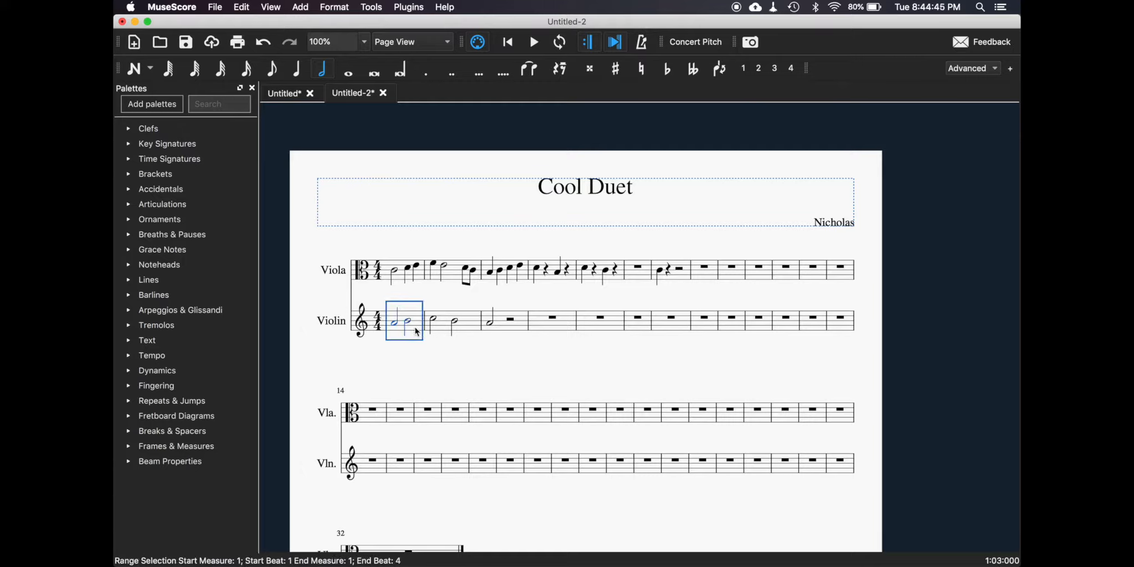
left_click(489, 317)
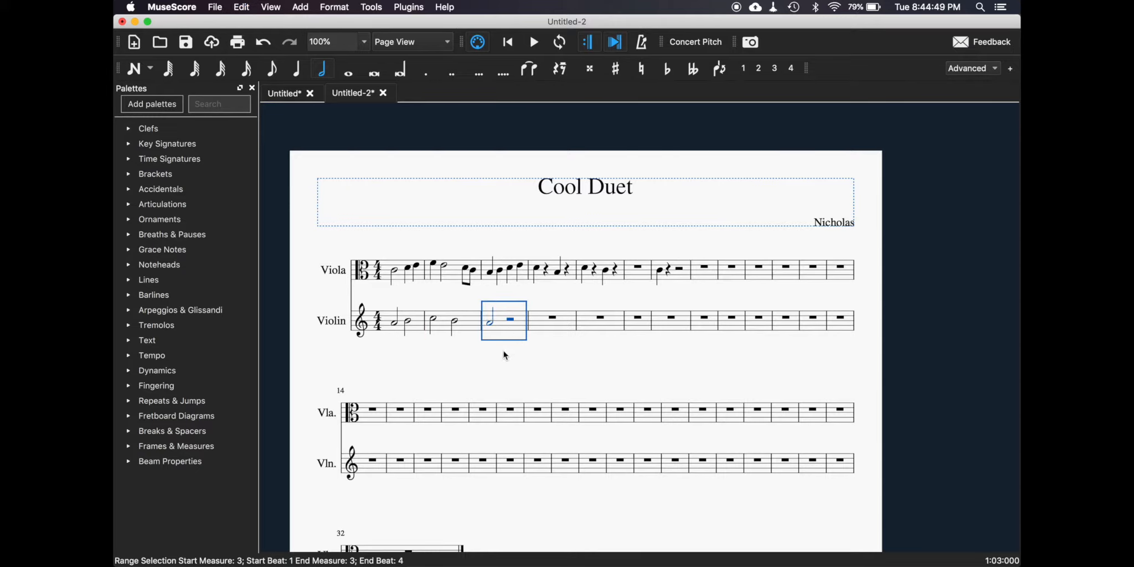
key("a")
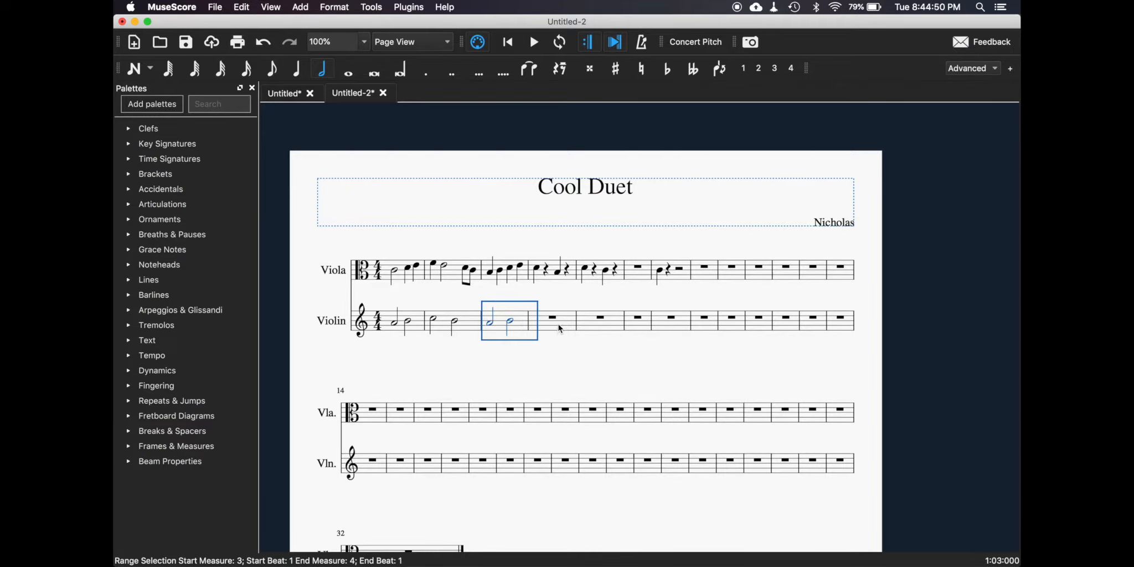
Step: Copy the contents of Violin measure 2 into measure 4 of the same staff
left_click(474, 319)
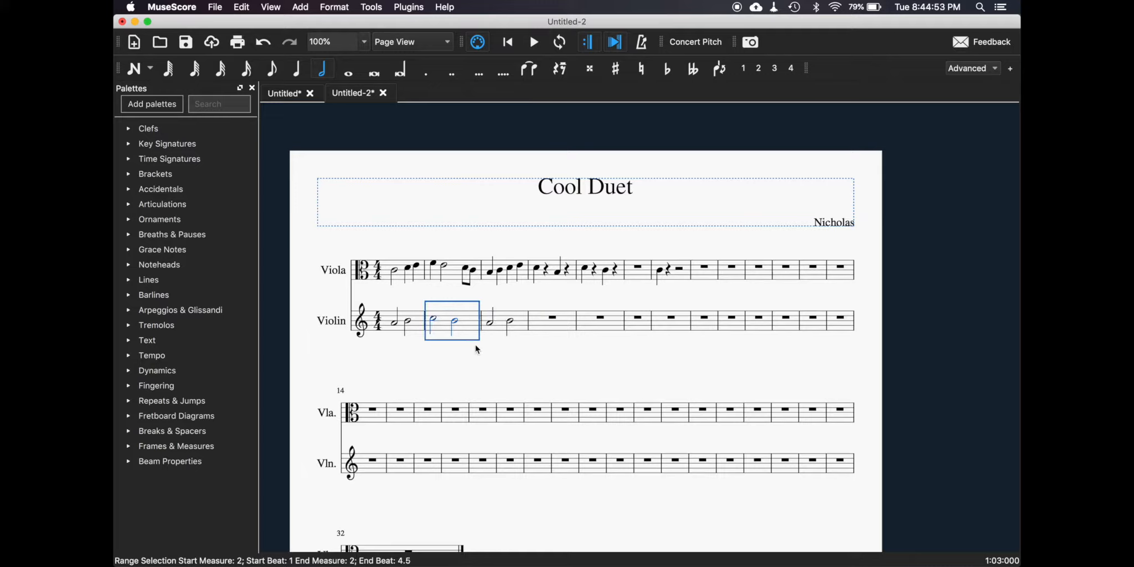
left_click(533, 325)
key("ctrl+v")
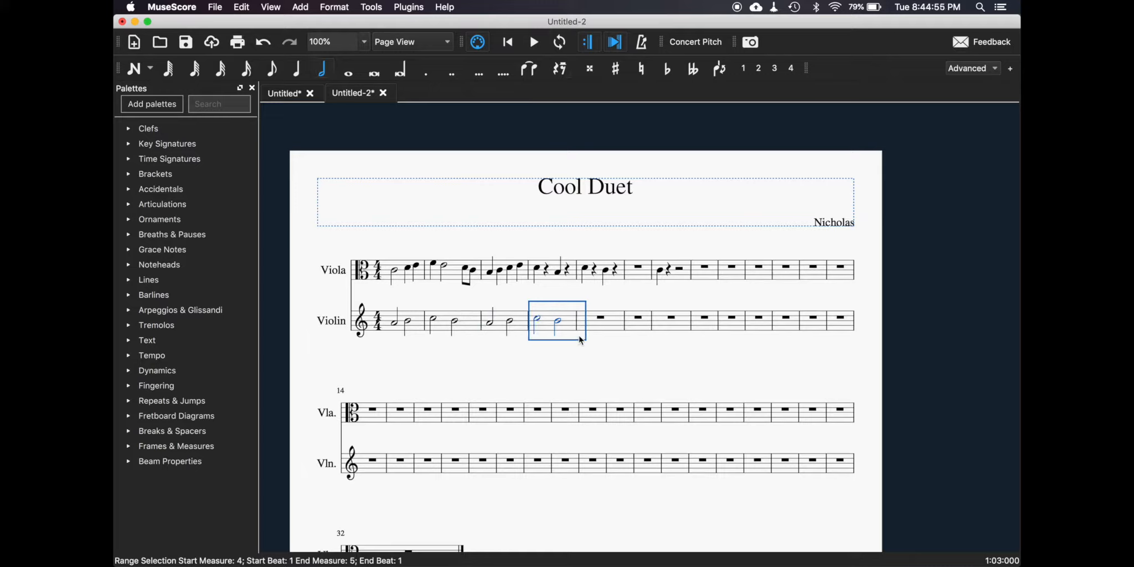
Step: Copy Violin measures 1 to 4 into measures 5 to 8 and clear the selection
left_click(403, 311)
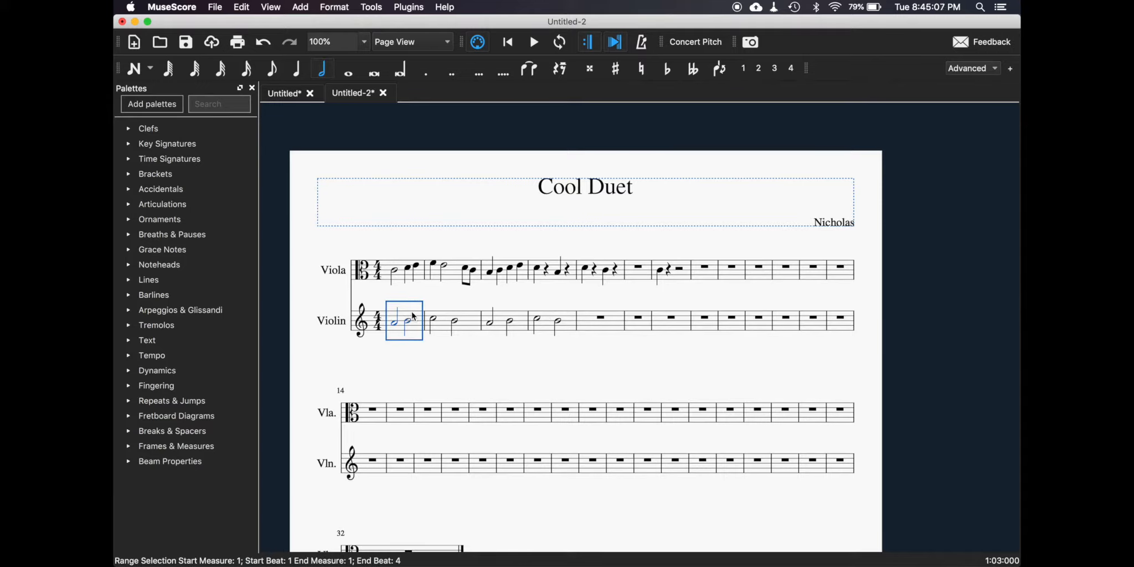
left_click(570, 319, "shift")
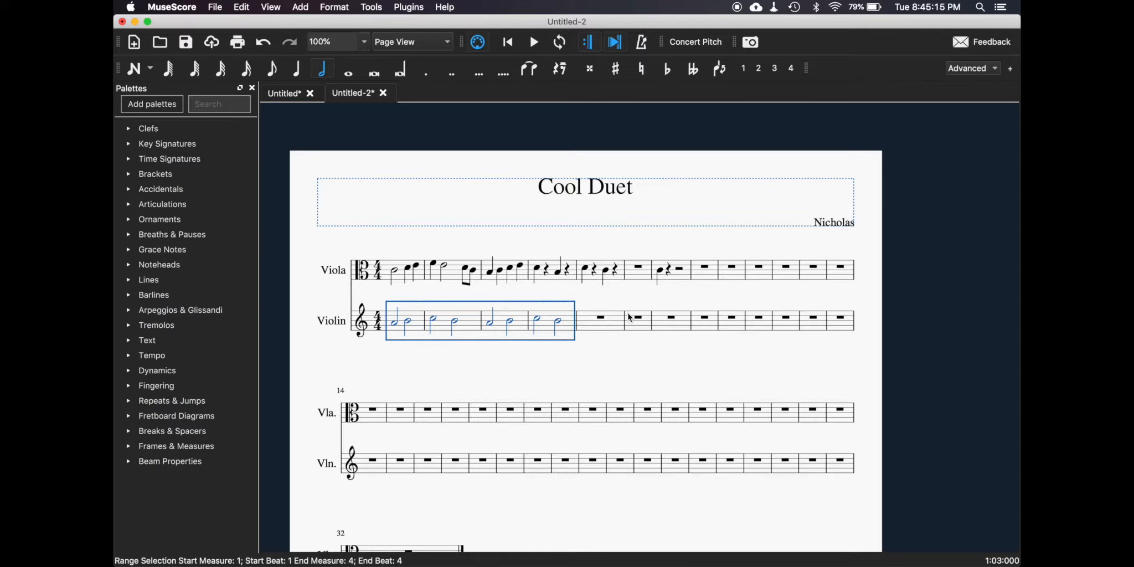
left_click(584, 323)
key("super+v")
left_click(645, 381)
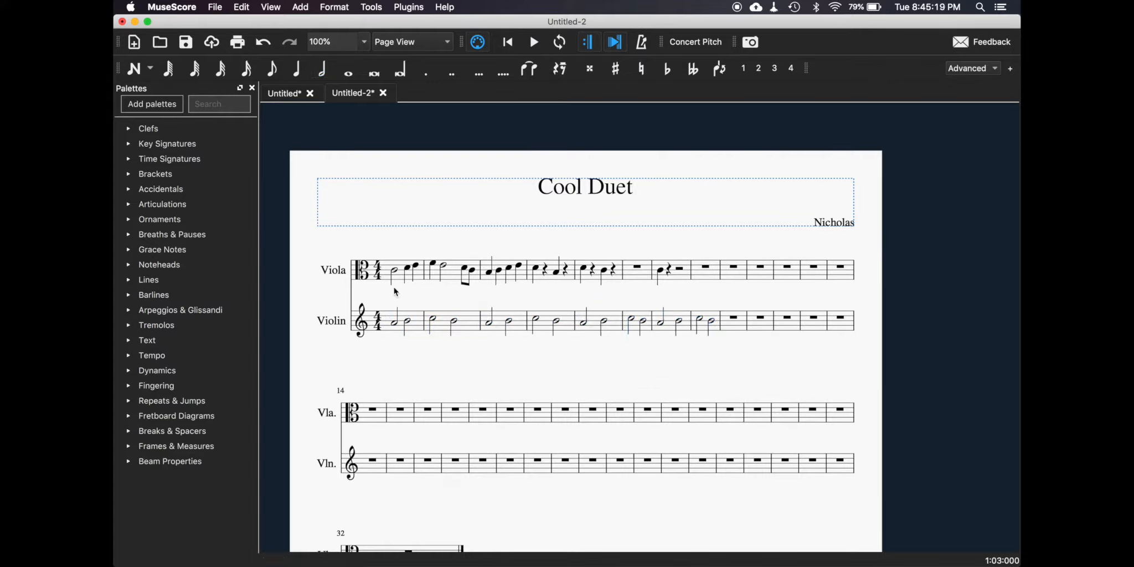
Step: Play the score back from the first Violin note of measure 4 and stop playback
left_click(535, 321)
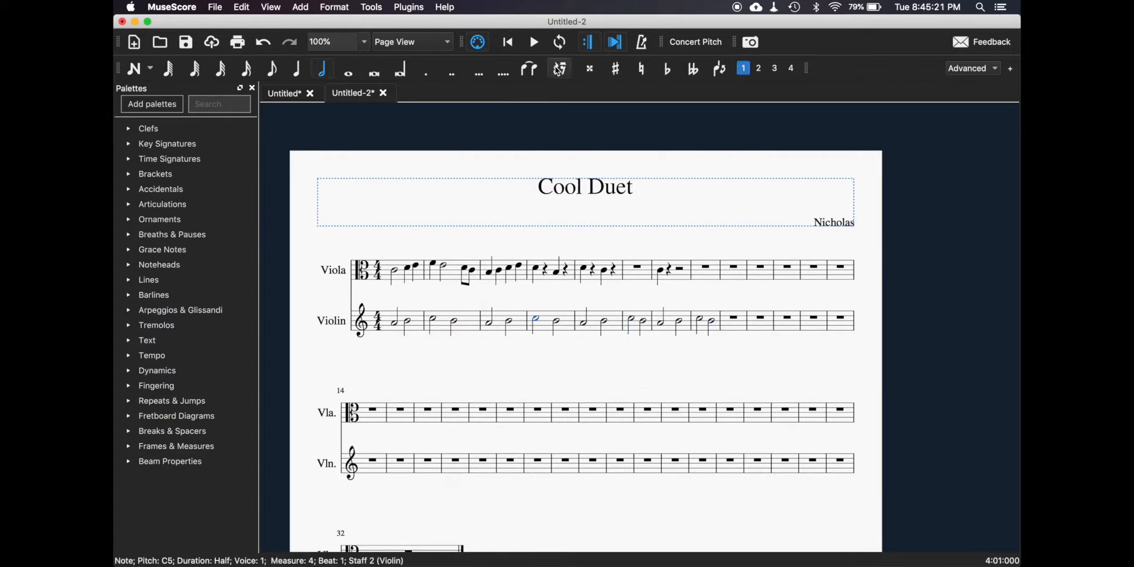
left_click(535, 42)
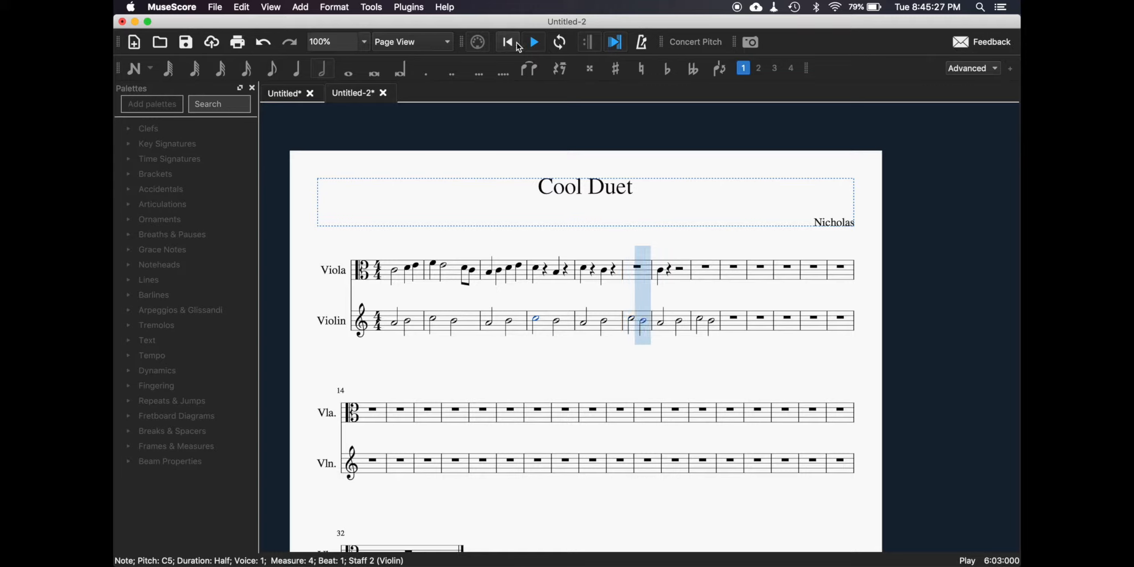
left_click(510, 42)
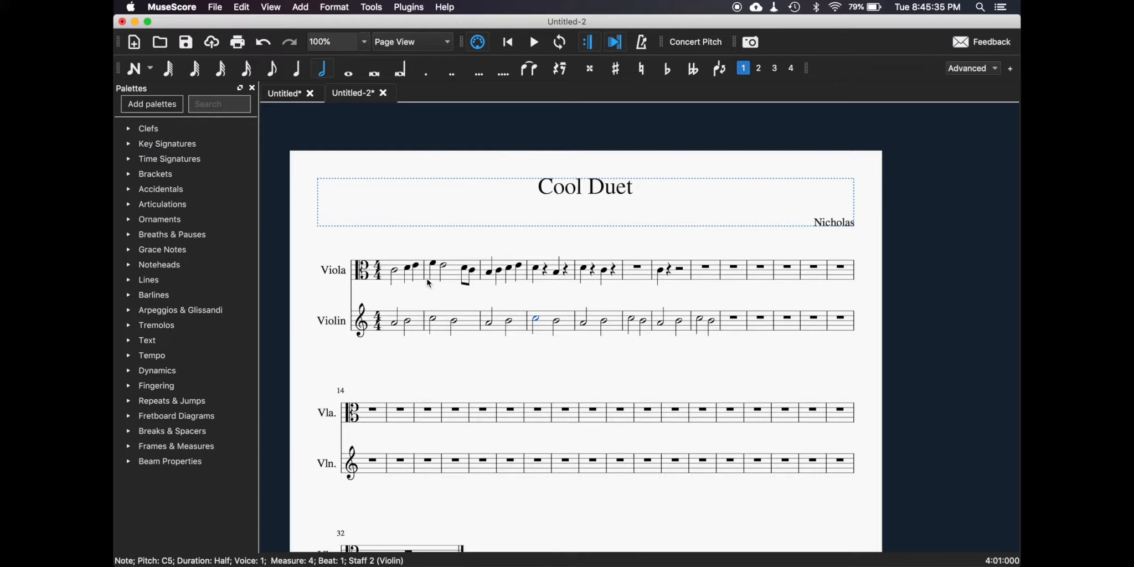
Step: Delete the Viola D4 on beat 3 of measure 1 and F4 on beat 1 of measure 2, and undo both deletions
left_click(410, 268)
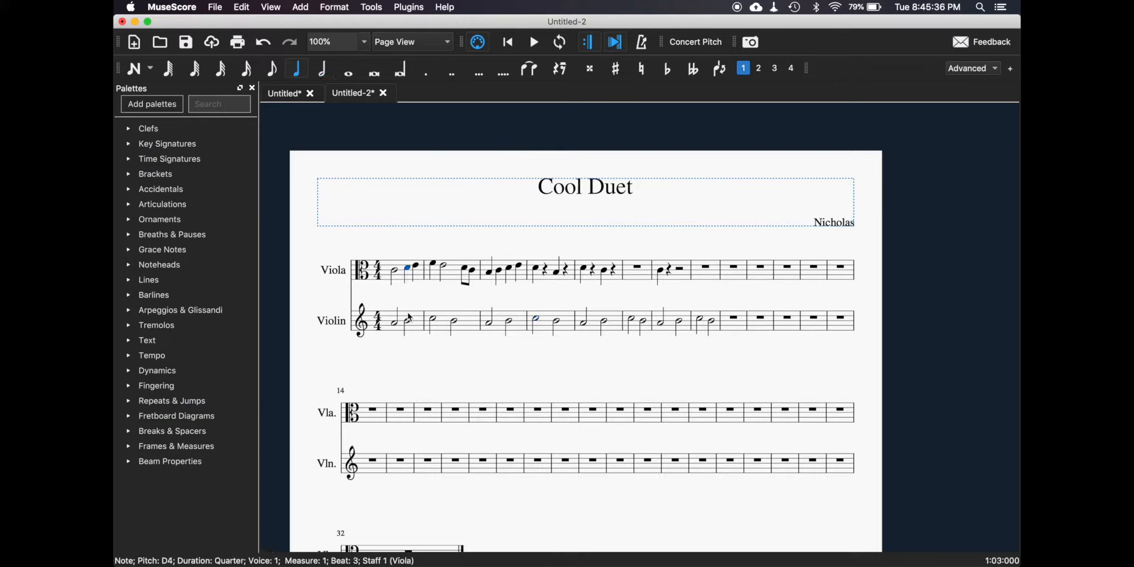
key("Delete")
left_click(437, 269)
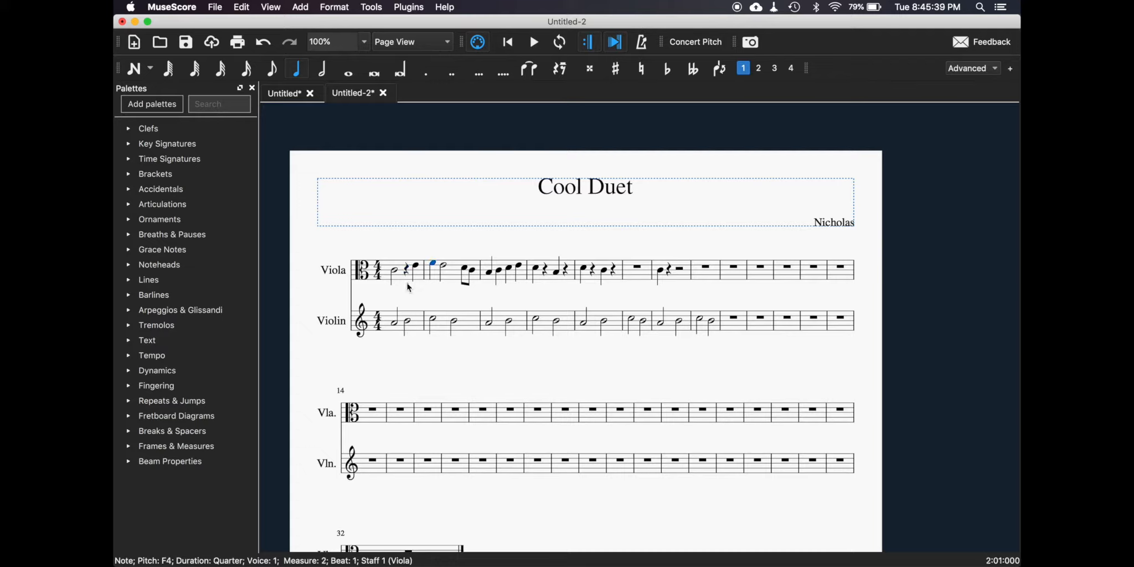
key("Delete")
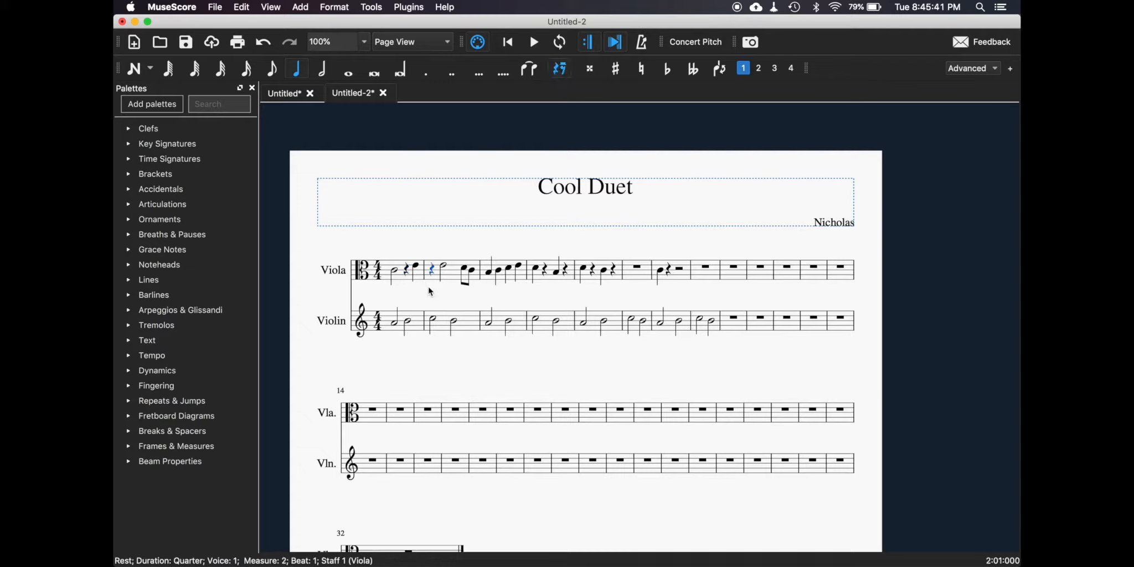
key("super+z")
key("super+z")
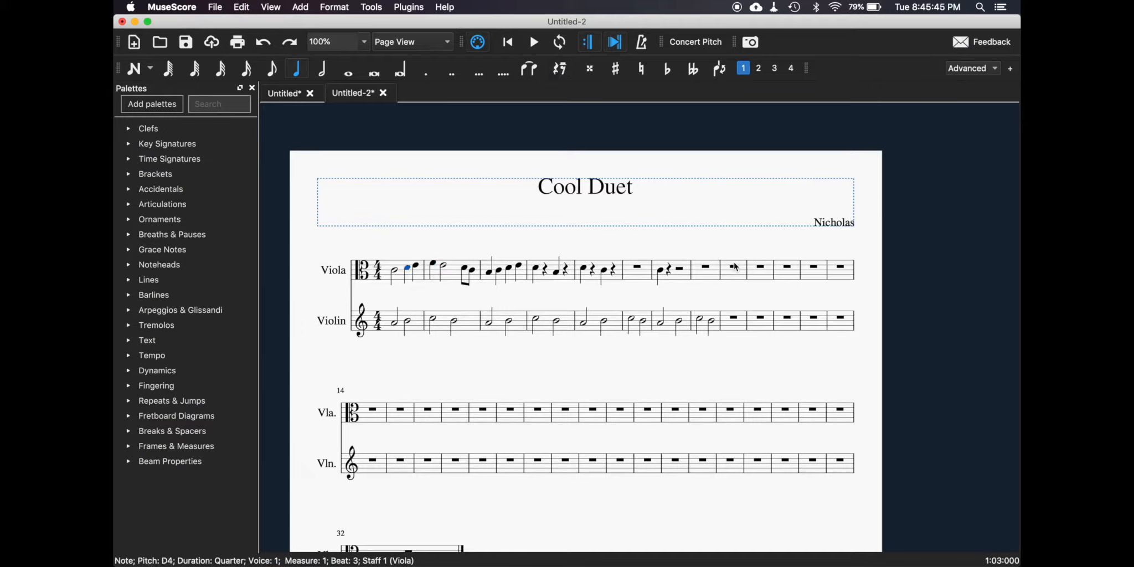
left_click(742, 276)
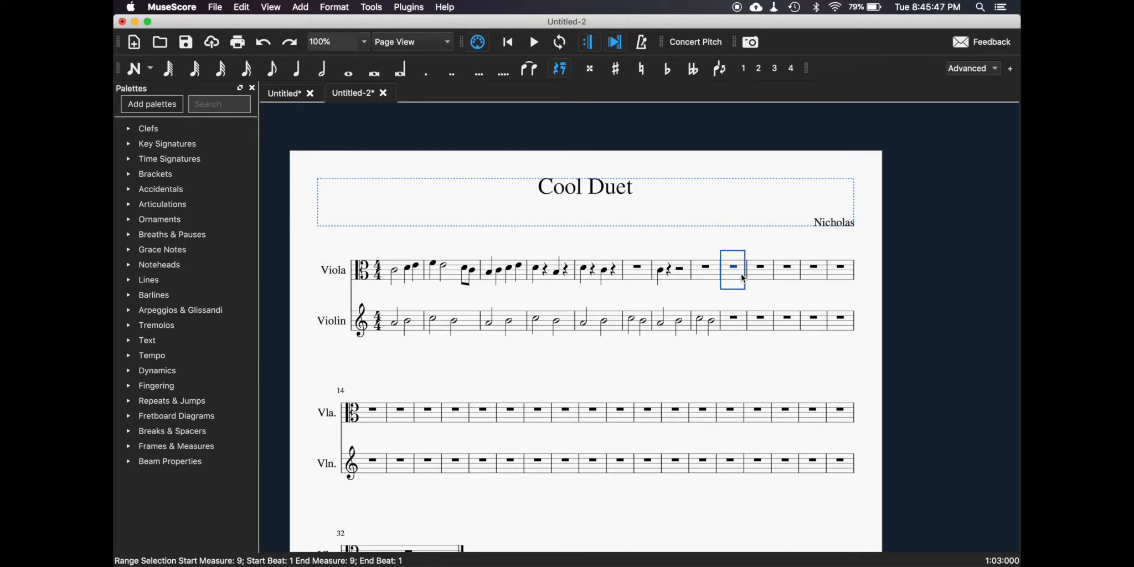
left_click(850, 468, "shift")
right_click(849, 469)
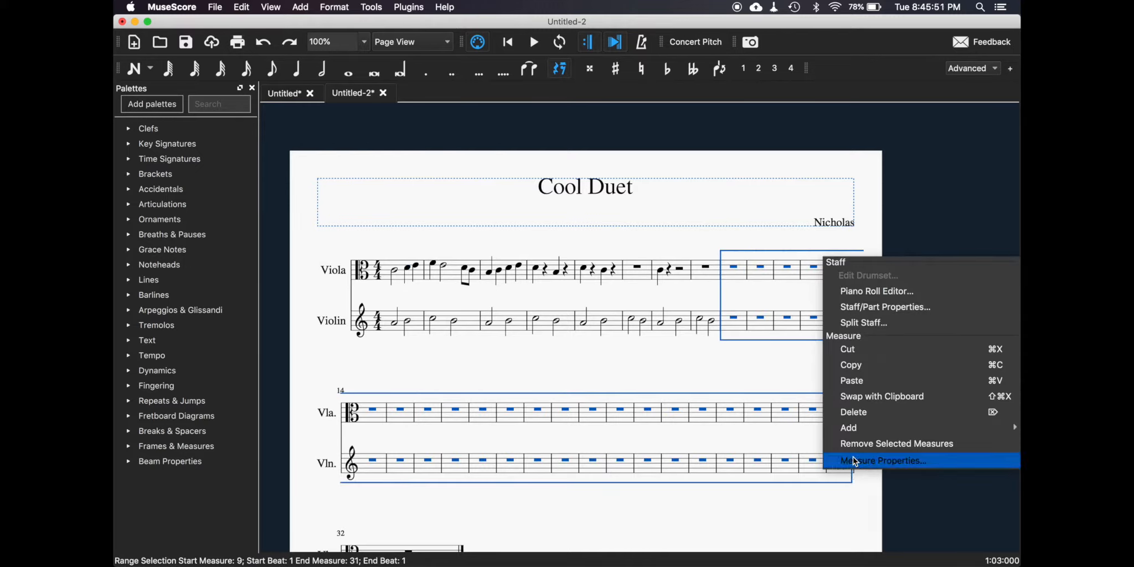
left_click(710, 374)
key("Escape")
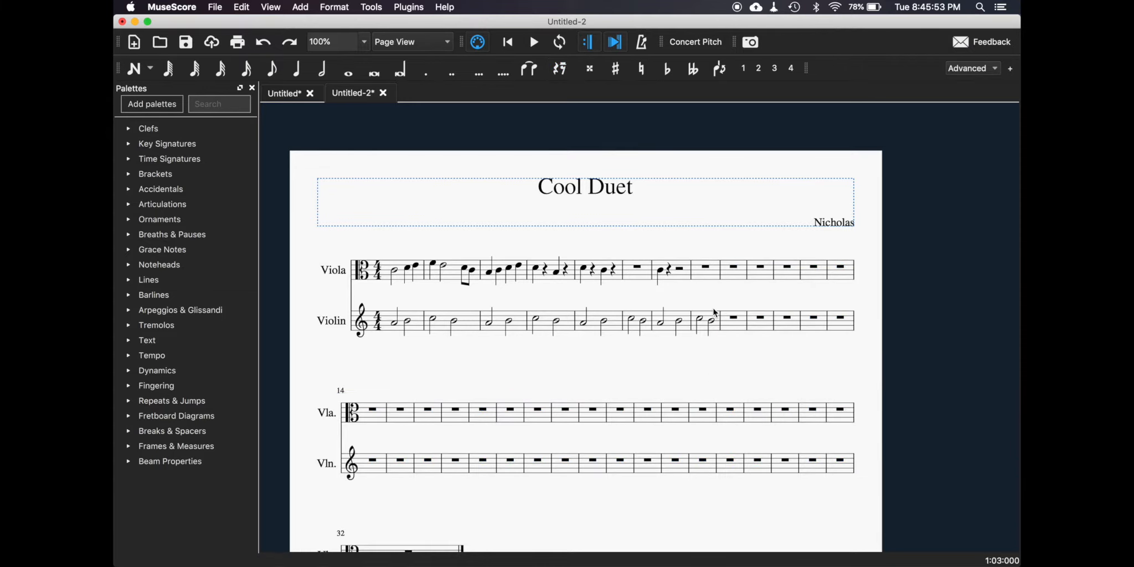
Step: Remove all unused measures from measure 9 to the end of the score in both the Viola and Violin staves
left_click(717, 320)
left_click(717, 320, "shift")
scroll(718, 316, "down", 5)
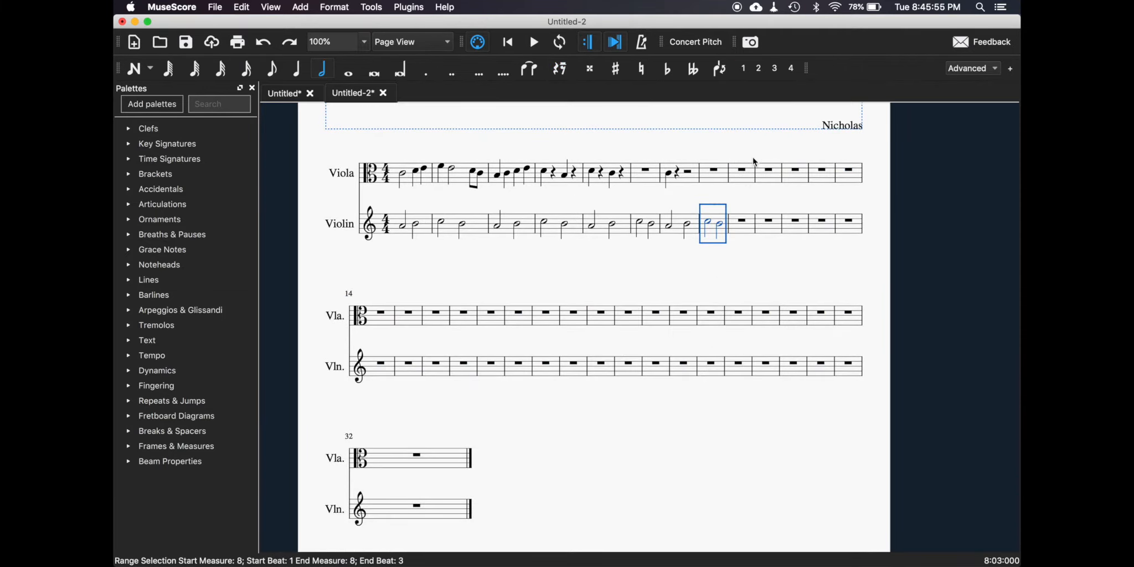
left_click(743, 172)
left_click(743, 176, "shift")
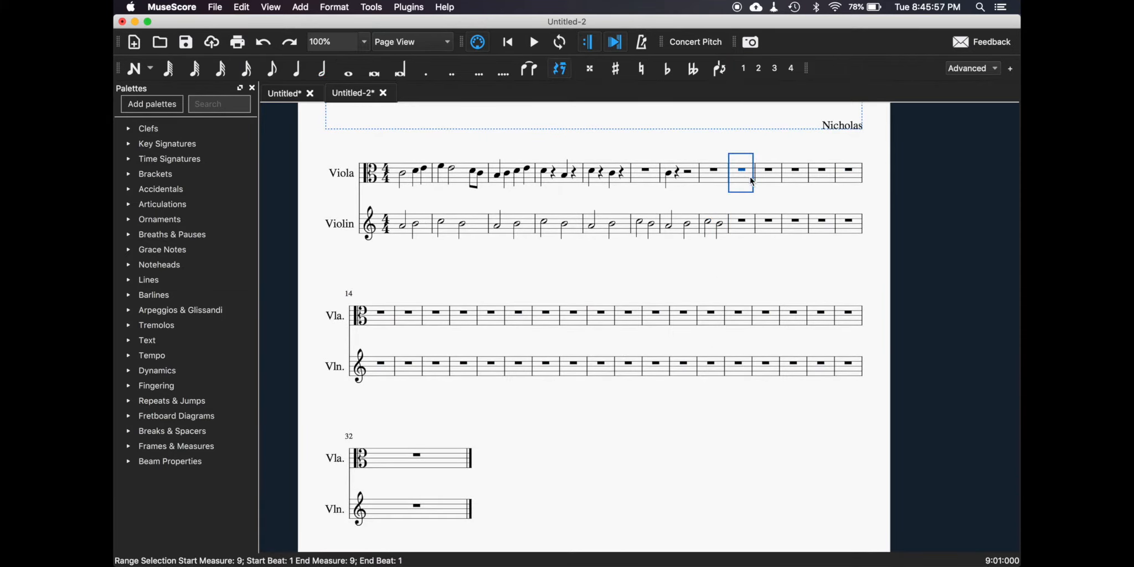
left_click(463, 514, "shift")
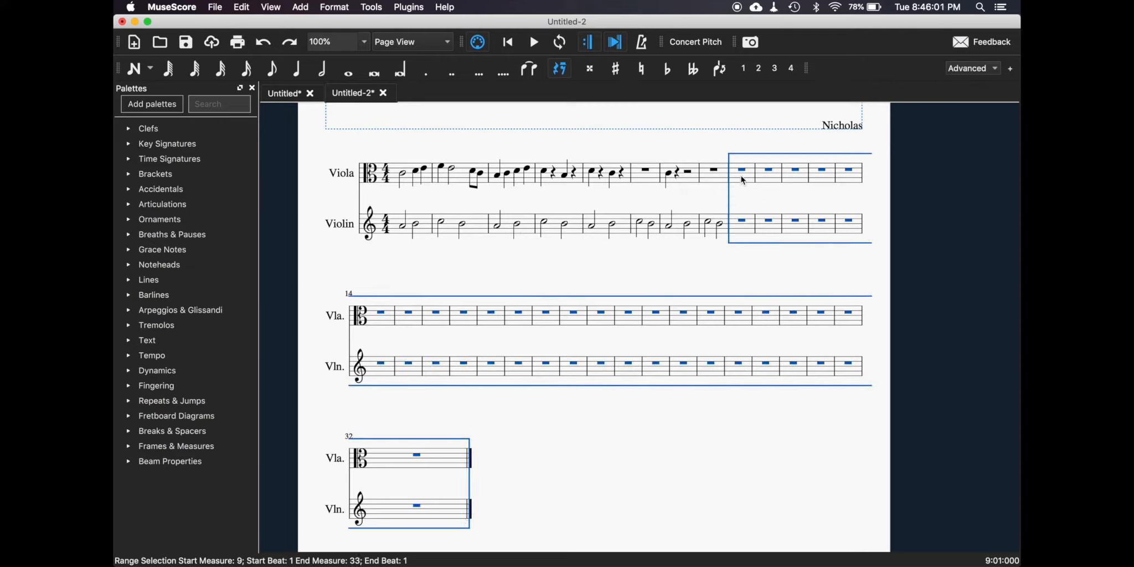
right_click(743, 233)
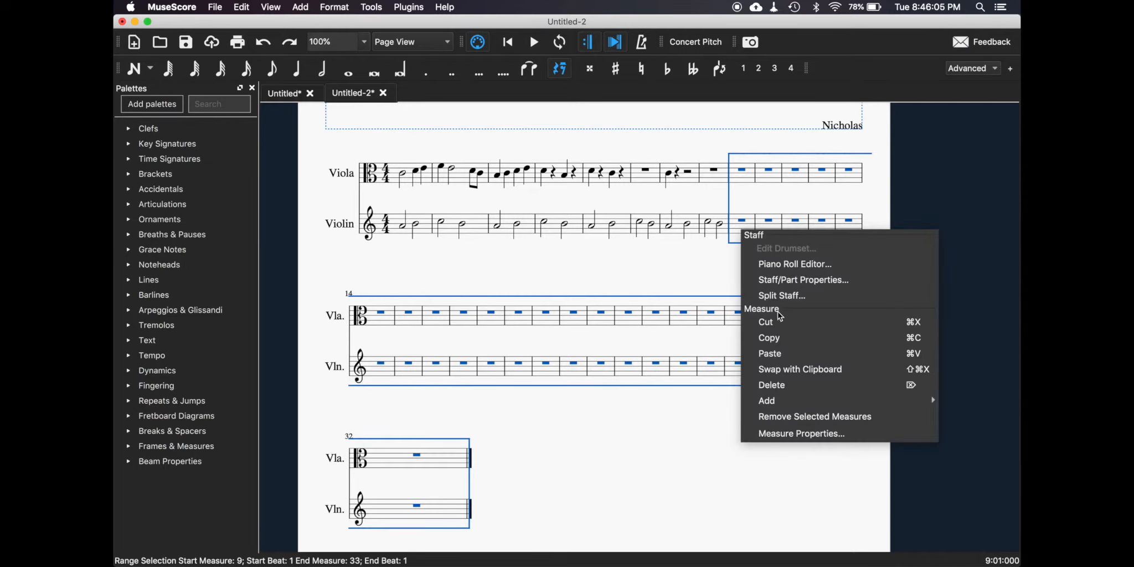
left_click(782, 419)
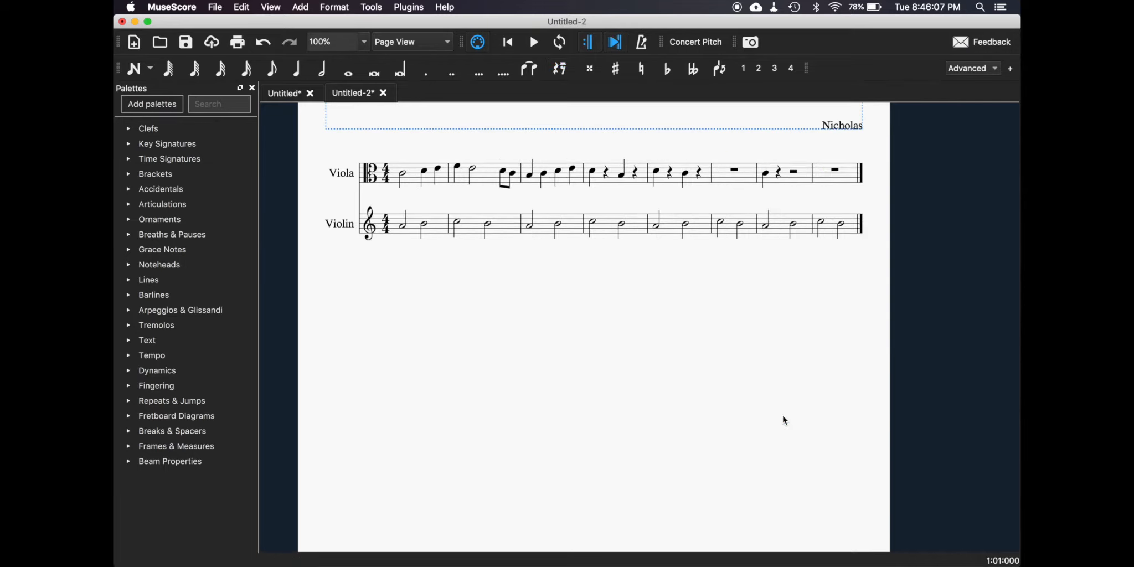
Step: Save the score as Cool Duet.mscz in the Scores folder in MuseScore 3 File format
scroll(743, 337, "up", 5)
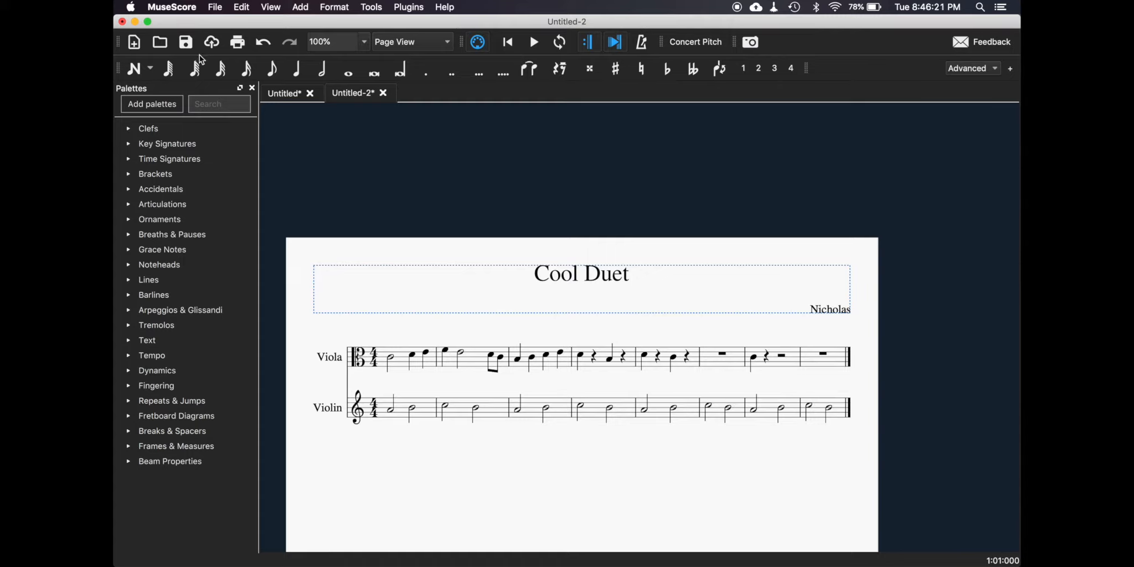
left_click(221, 7)
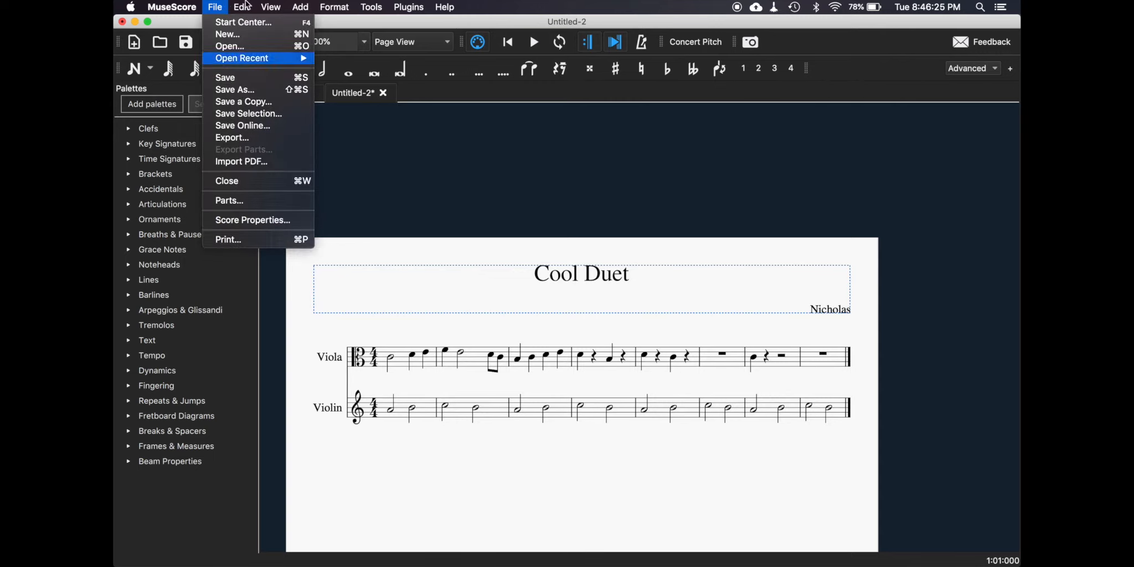
left_click(217, 3)
left_click(217, 2)
left_click(217, 3)
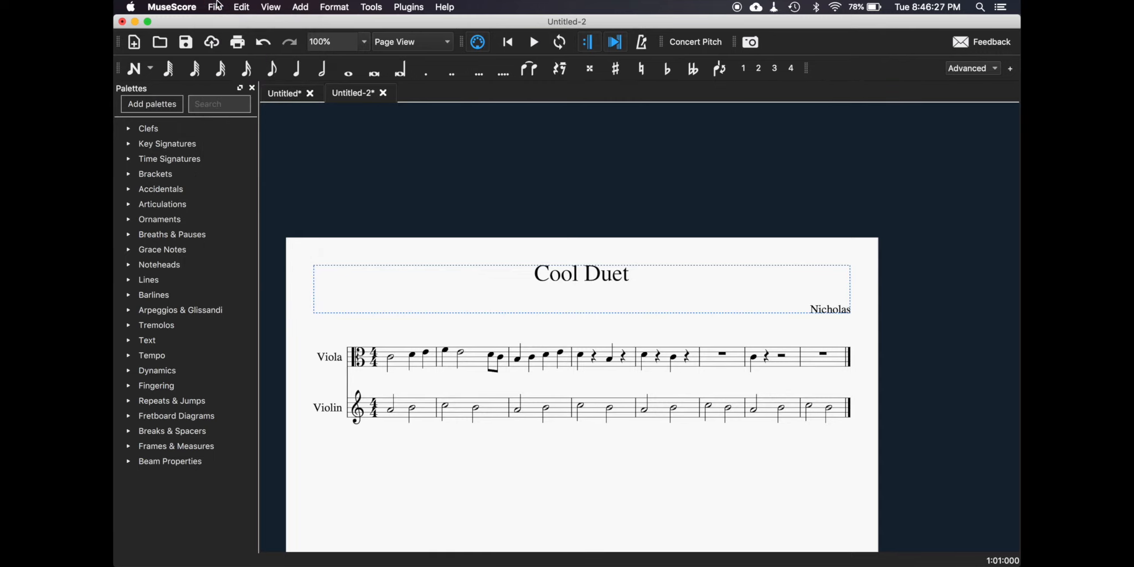
left_click(218, 3)
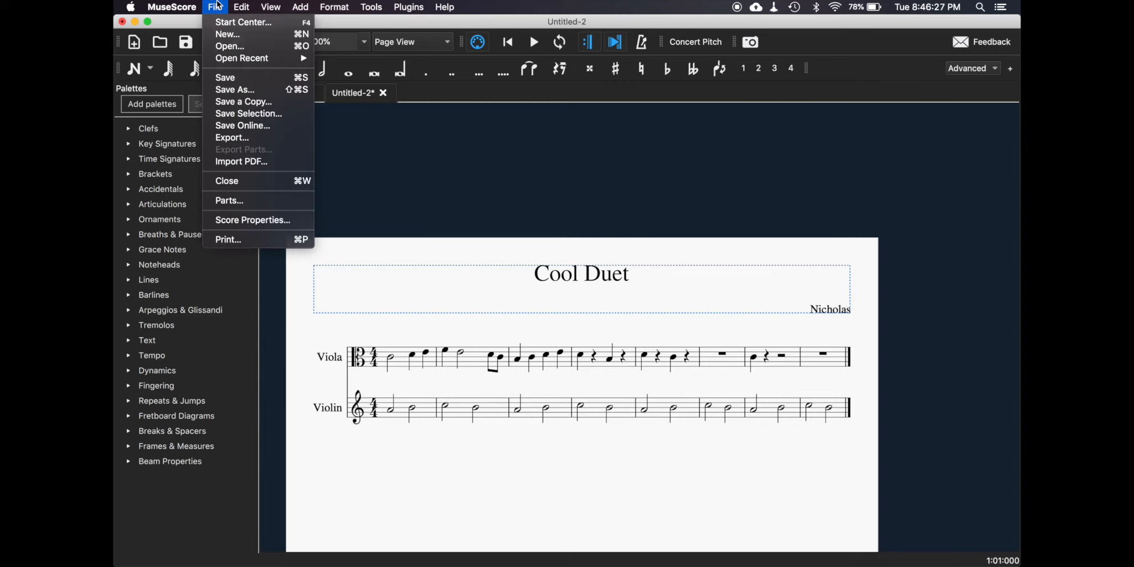
left_click(233, 88)
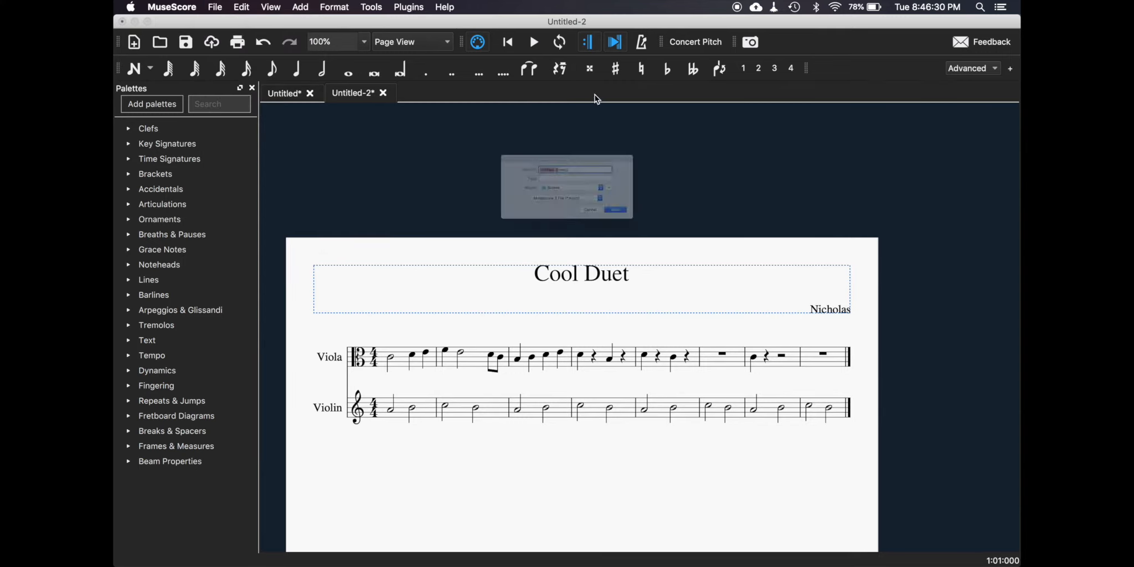
type("Cool Duet.mscz")
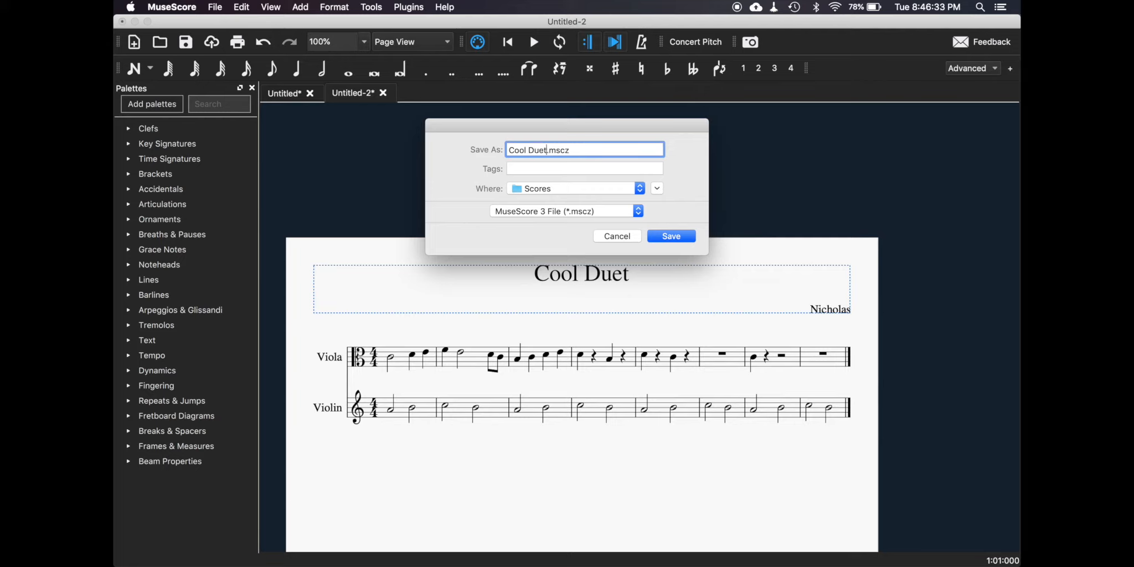
key("Return")
Step: Export the score as MP3 audio under the name Cool Duet.mp3 in the Scores folder
left_click(241, 7)
mouse_move(212, 6)
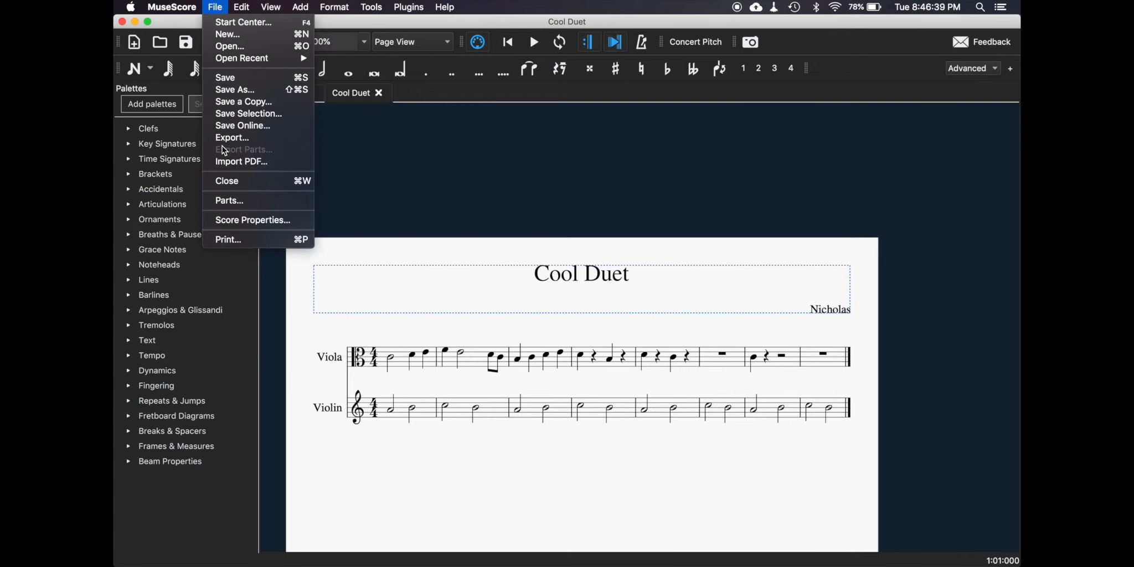
left_click(220, 5)
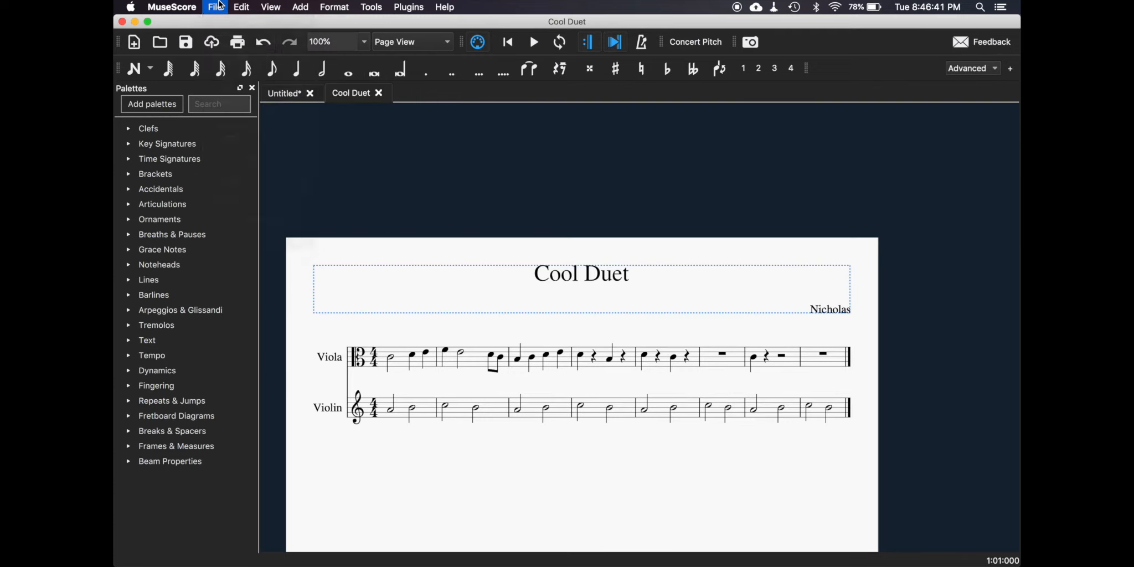
left_click(220, 6)
left_click(247, 140)
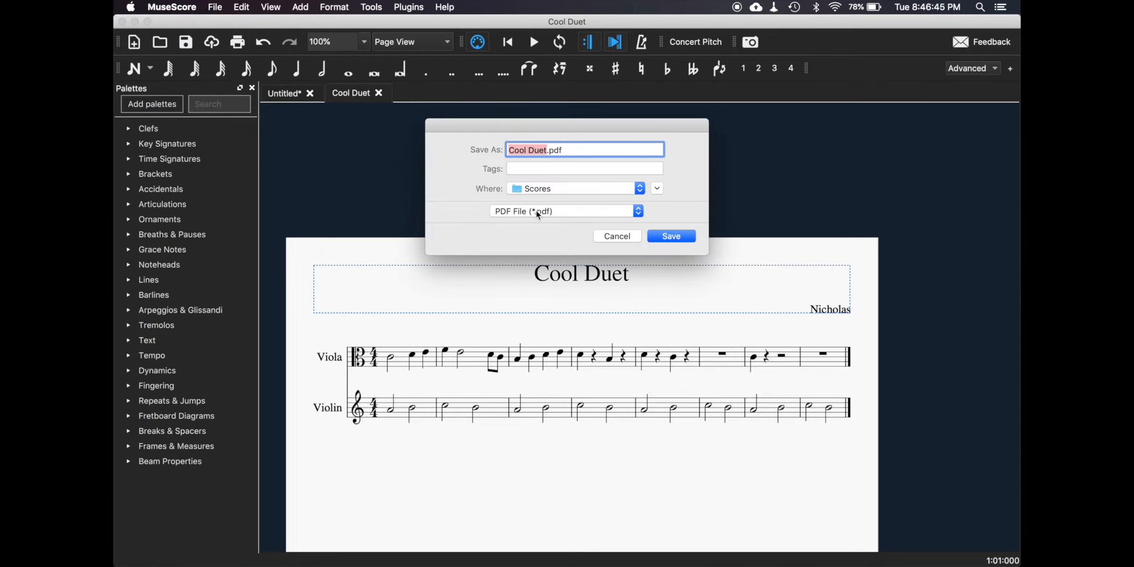
left_click(536, 211)
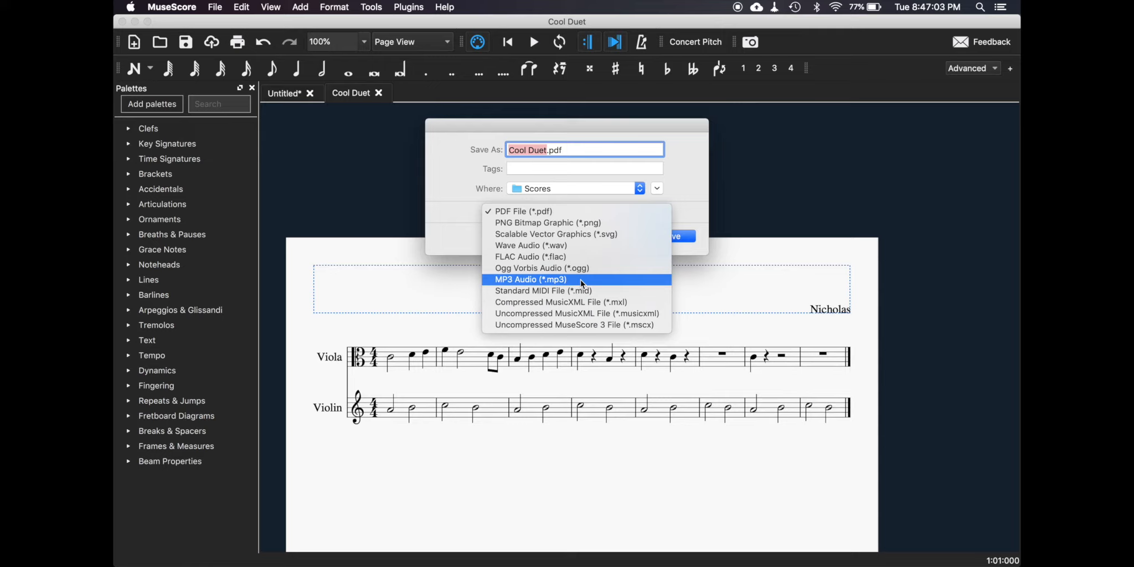
left_click(539, 279)
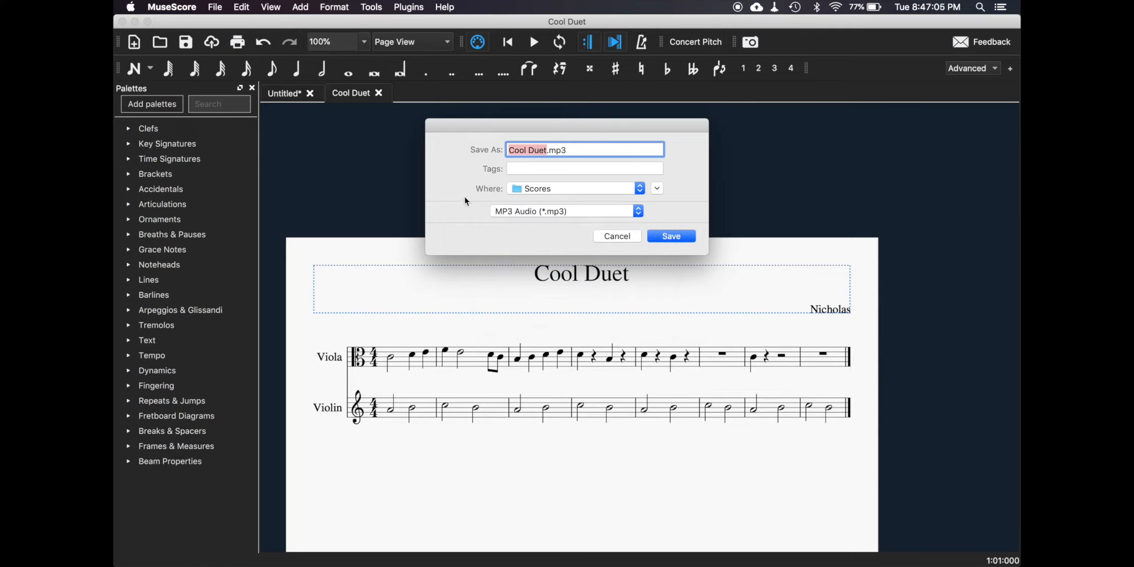
left_click(662, 232)
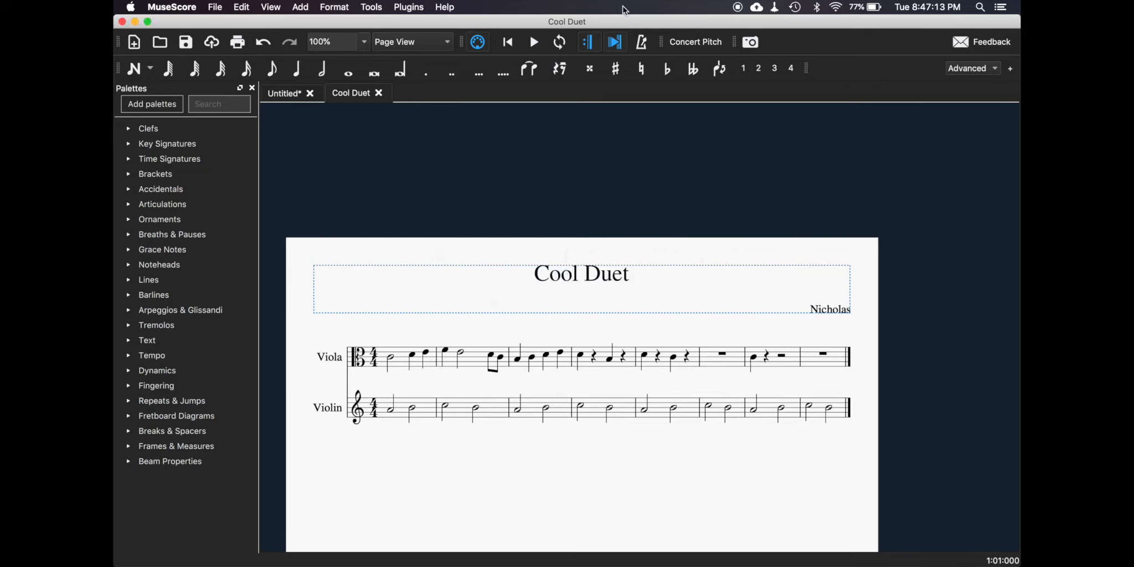
mouse_move(533, 20)
left_mouse_down()
mouse_move(533, 126)
mouse_move(535, 21)
left_mouse_up()
mouse_move(209, 21)
left_mouse_down()
mouse_move(329, 10)
mouse_move(216, 14)
left_mouse_up()
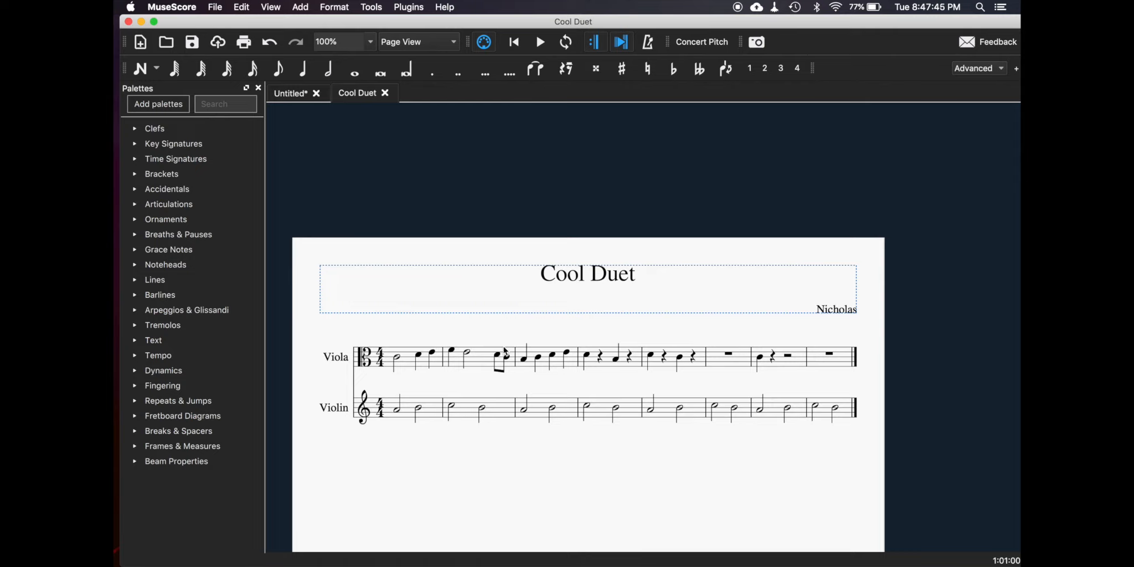
Step: Enter a quarter-note C4 on beat 4 of Viola measure 1, undo the last two note-entry changes and leave note input
left_click(303, 69)
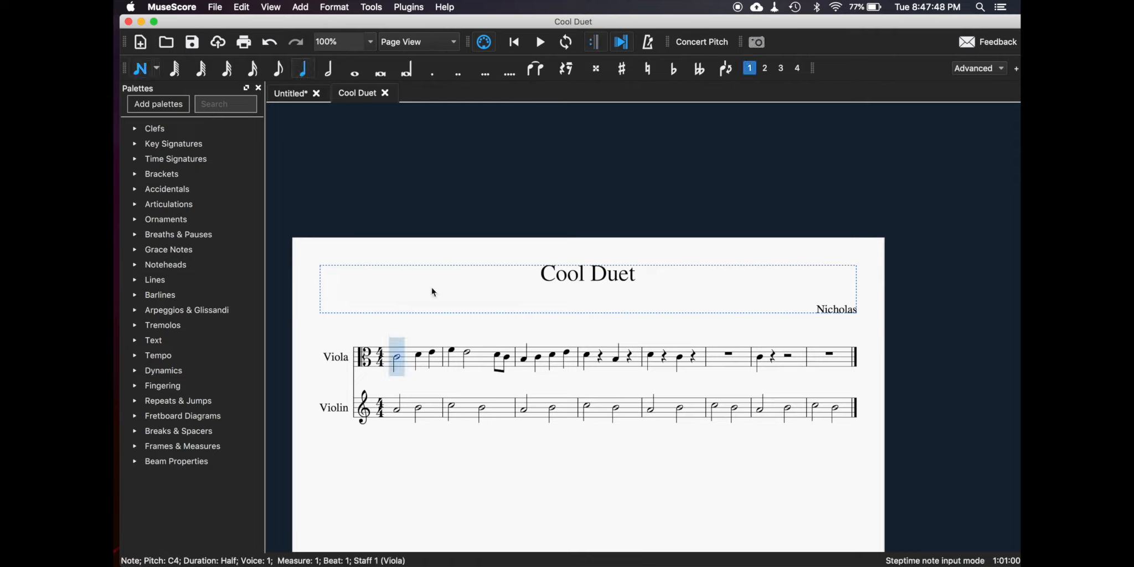
left_click(442, 358)
key("Left")
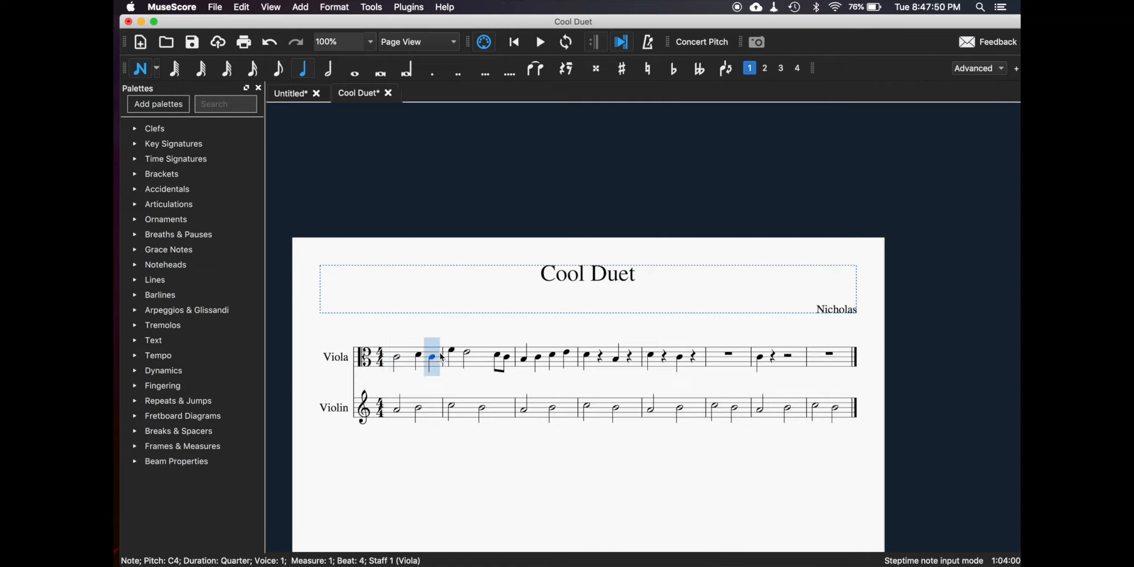
left_click(407, 364)
left_click(440, 355)
key("super+z")
key("super+z")
key("Escape")
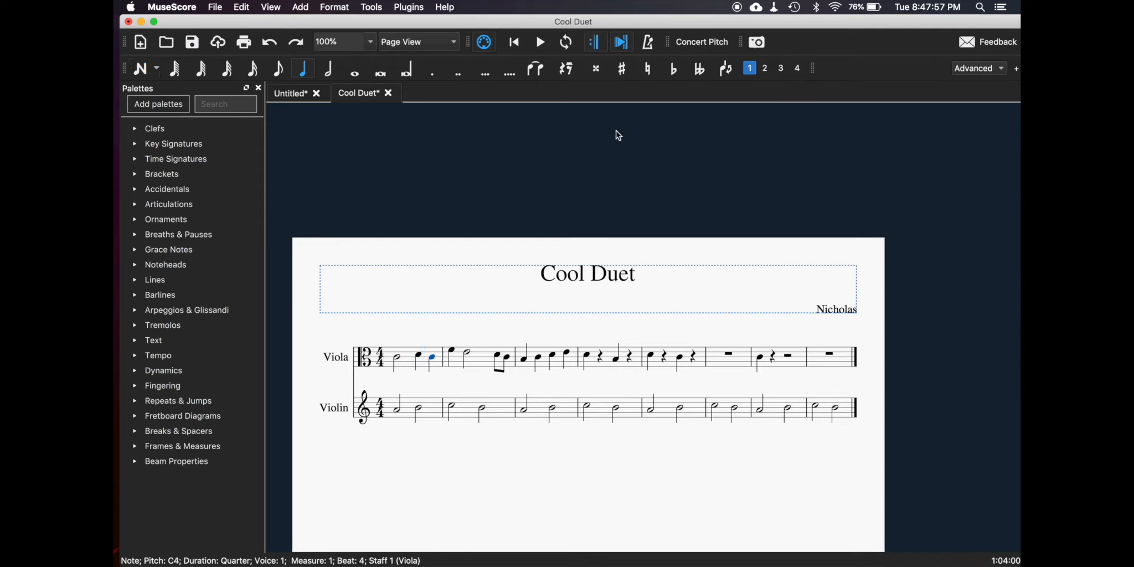